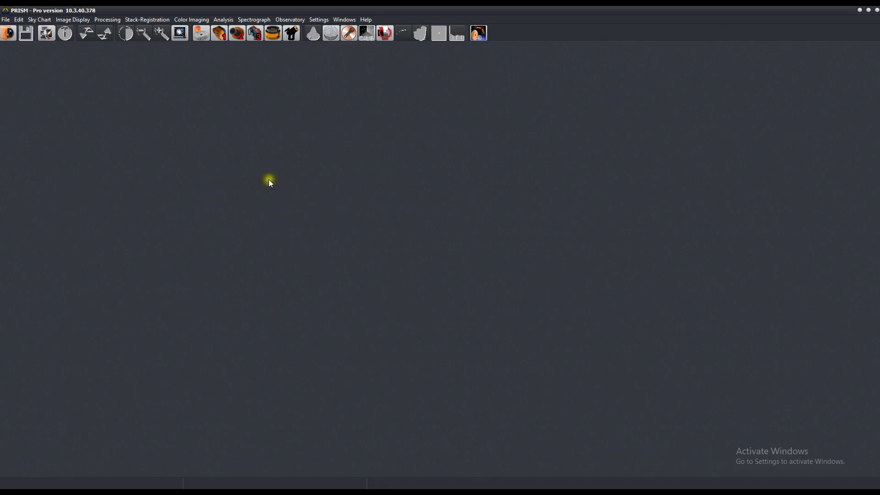
Step: Open Batch Photometry from the Analysis menu and set the photometry type to Asteroid
{"action": "left_click", "coordinate": [222, 18]}
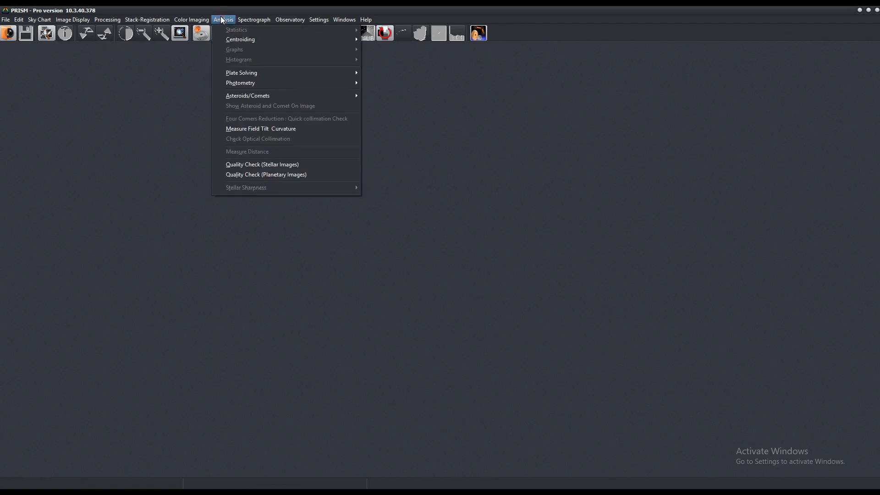
{"action": "mouse_move", "coordinate": [302, 82]}
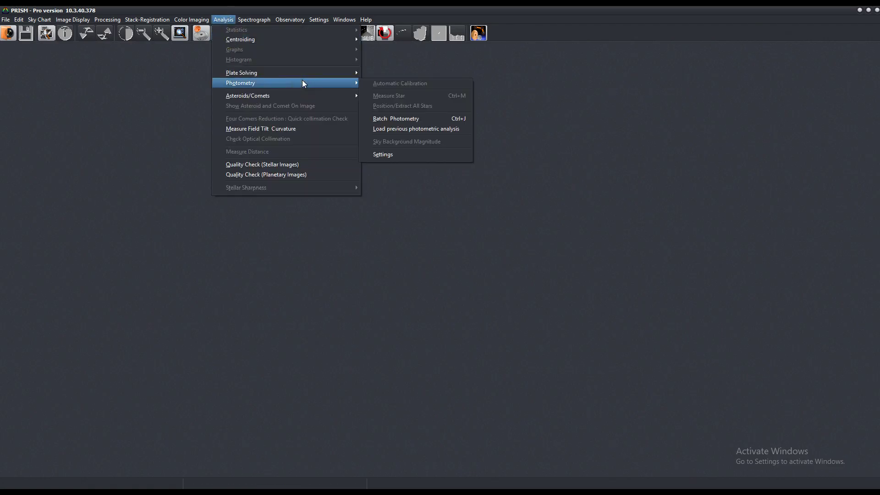
{"action": "left_click", "coordinate": [436, 118]}
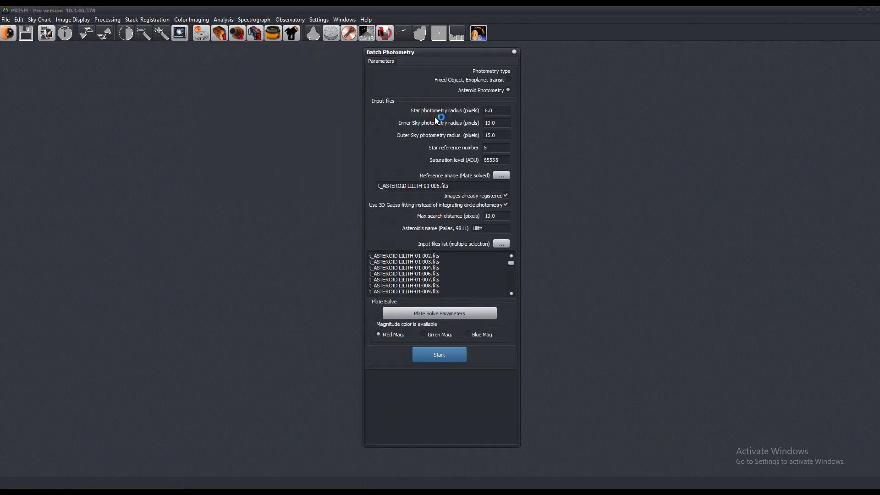
{"action": "left_click_drag", "start_coordinate": [438, 55], "coordinate": [419, 57]}
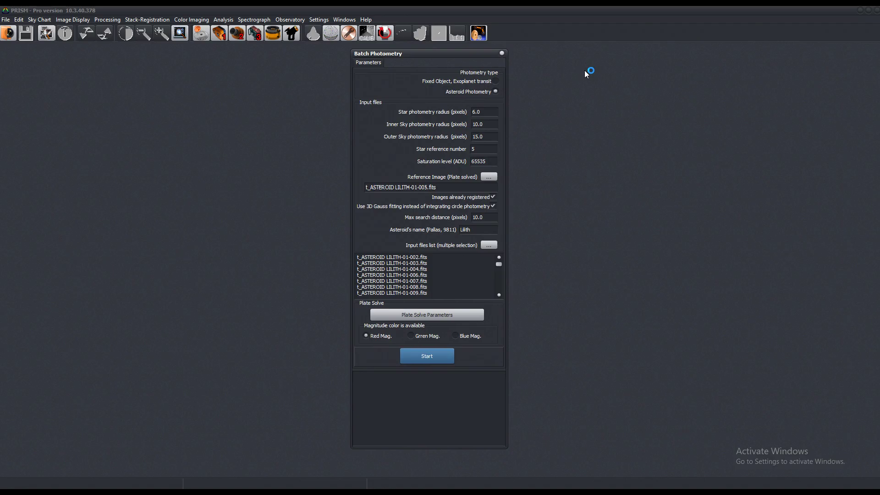
{"action": "left_click", "coordinate": [497, 81]}
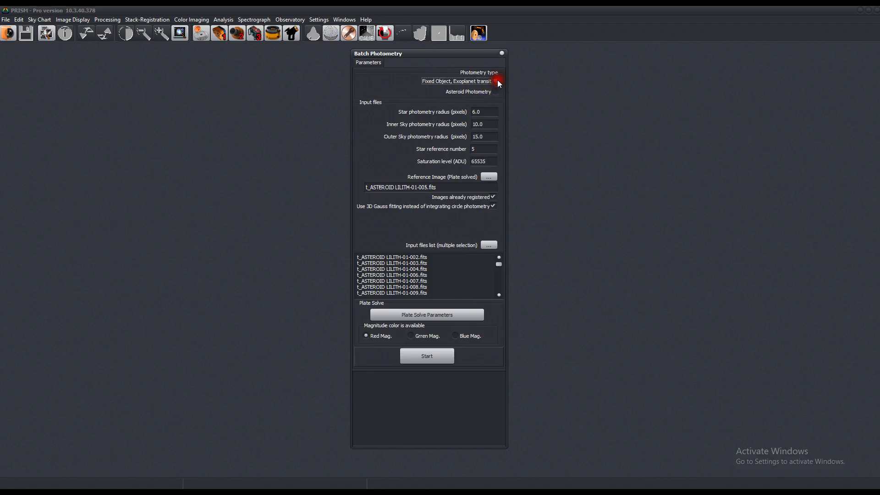
{"action": "left_click", "coordinate": [495, 92]}
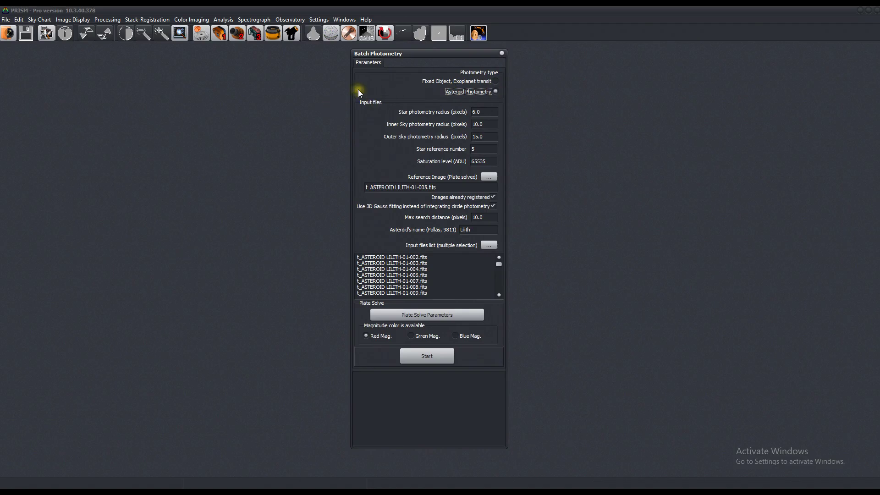
Step: Check the 6.0 px star radius, the 10.0/15.0 px sky radii and the saturation level
{"action": "left_click_drag", "start_coordinate": [482, 112], "coordinate": [431, 113]}
{"action": "scroll", "coordinate": [487, 112], "scroll_direction": "up", "scroll_amount": 1}
{"action": "left_click_drag", "start_coordinate": [486, 126], "coordinate": [441, 123]}
{"action": "left_click_drag", "start_coordinate": [488, 136], "coordinate": [410, 136]}
{"action": "double_click", "coordinate": [489, 160]}
Step: Set tImg-1.cpa from Desktop > Test_aster_photom_preston as the reference image, listing CPA files
{"action": "left_click", "coordinate": [488, 180]}
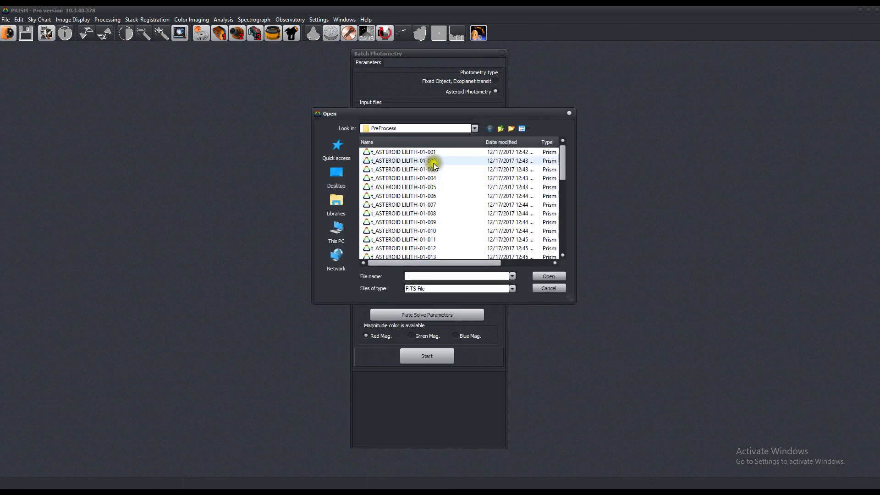
{"action": "left_click", "coordinate": [342, 180]}
{"action": "double_click", "coordinate": [438, 244]}
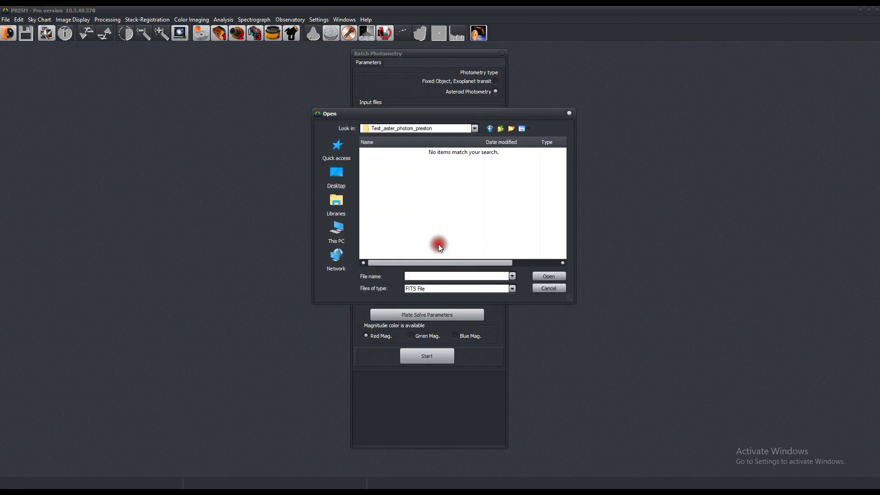
{"action": "left_click", "coordinate": [477, 288]}
{"action": "left_click", "coordinate": [455, 301]}
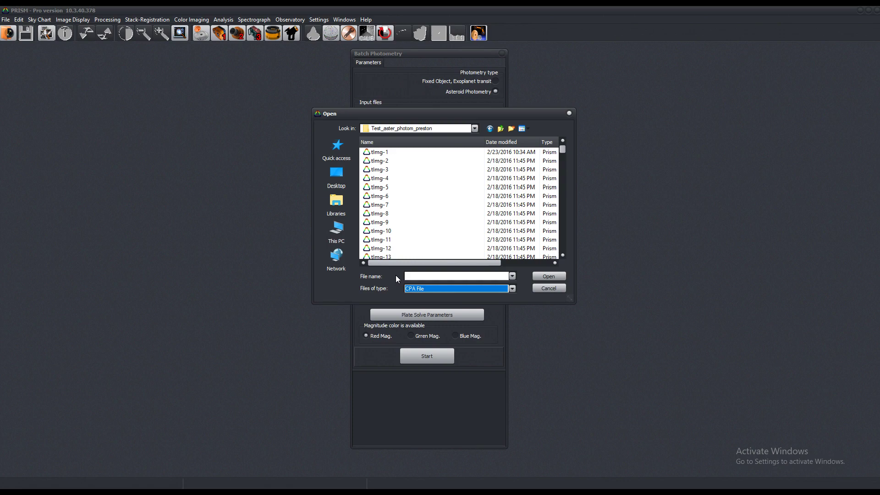
{"action": "left_click", "coordinate": [392, 153]}
{"action": "left_click", "coordinate": [552, 278]}
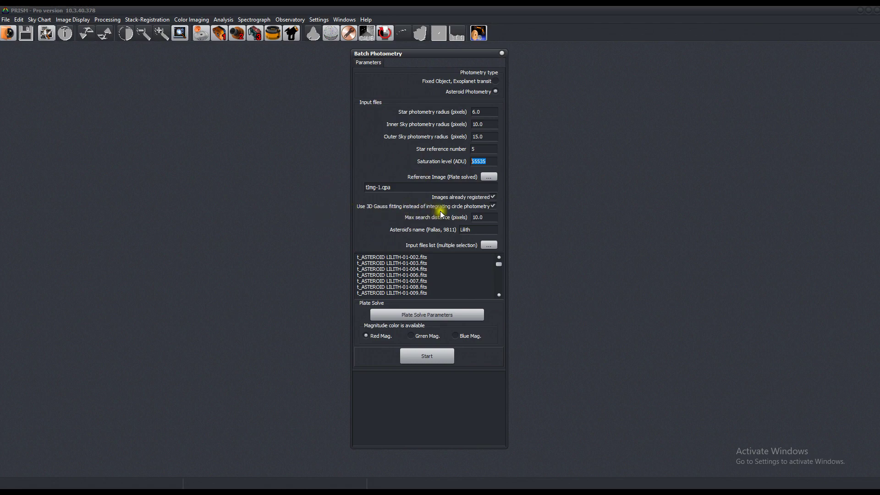
Step: Turn off 3D Gauss fitting and rename the asteroid to 'Preston'
{"action": "left_click", "coordinate": [495, 206]}
{"action": "double_click", "coordinate": [479, 217]}
{"action": "left_click_drag", "start_coordinate": [479, 229], "coordinate": [440, 228]}
{"action": "type", "text": "Preston"}
Step: Load tImg-1 through tImg-131 .cpa files as the input images
{"action": "left_click", "coordinate": [482, 249]}
{"action": "left_click", "coordinate": [489, 244]}
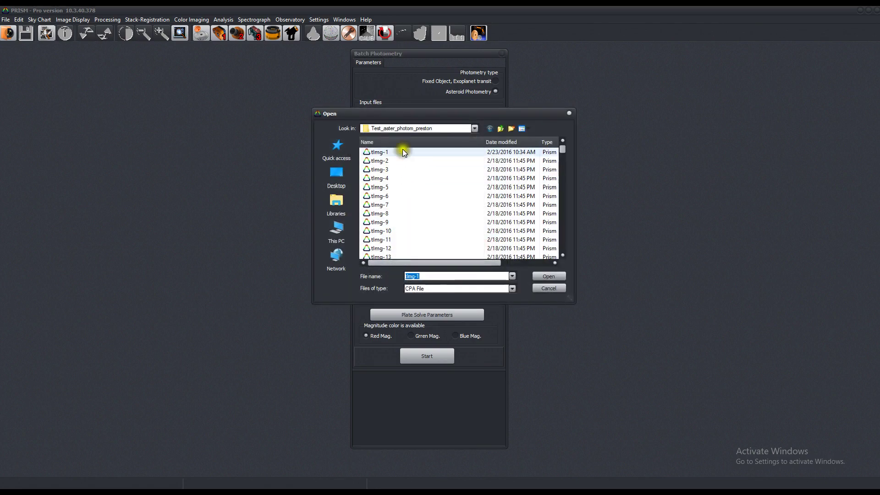
{"action": "left_click", "coordinate": [422, 187]}
{"action": "key", "text": "ctrl+a"}
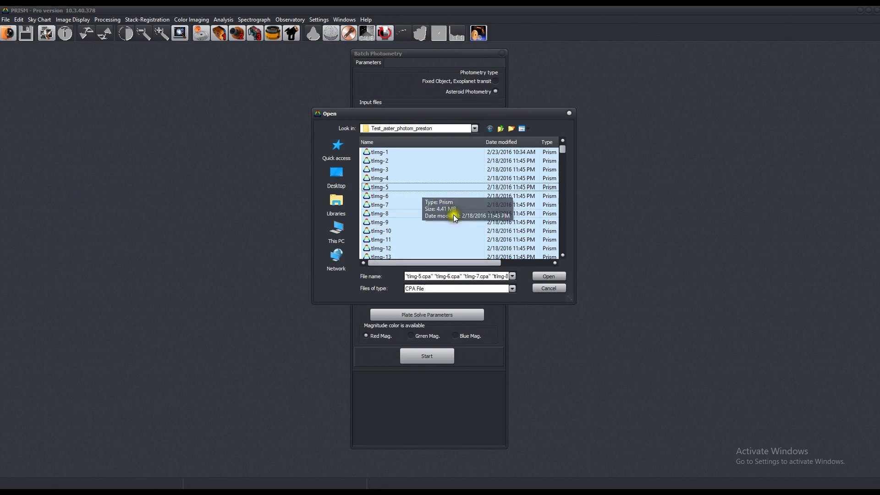
{"action": "left_click", "coordinate": [410, 165]}
{"action": "left_click", "coordinate": [403, 153]}
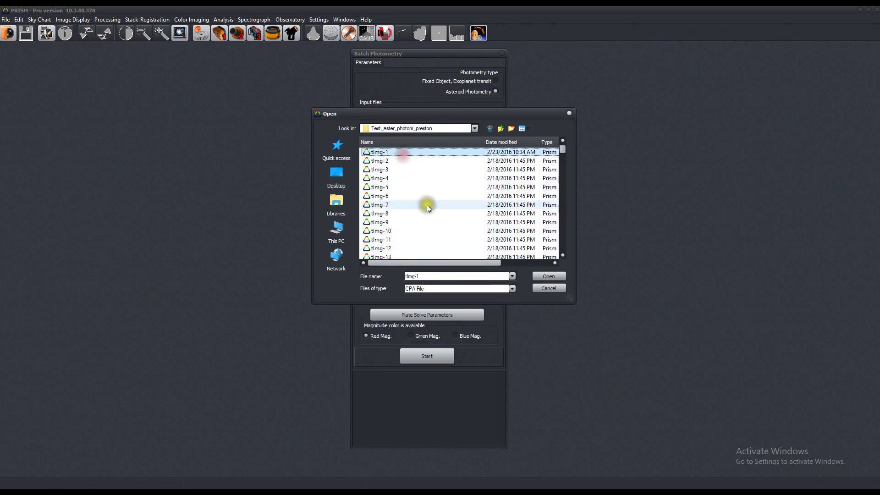
{"action": "scroll", "coordinate": [428, 206], "scroll_direction": "down", "scroll_amount": 7}
{"action": "scroll", "coordinate": [426, 208], "scroll_direction": "down", "scroll_amount": 20}
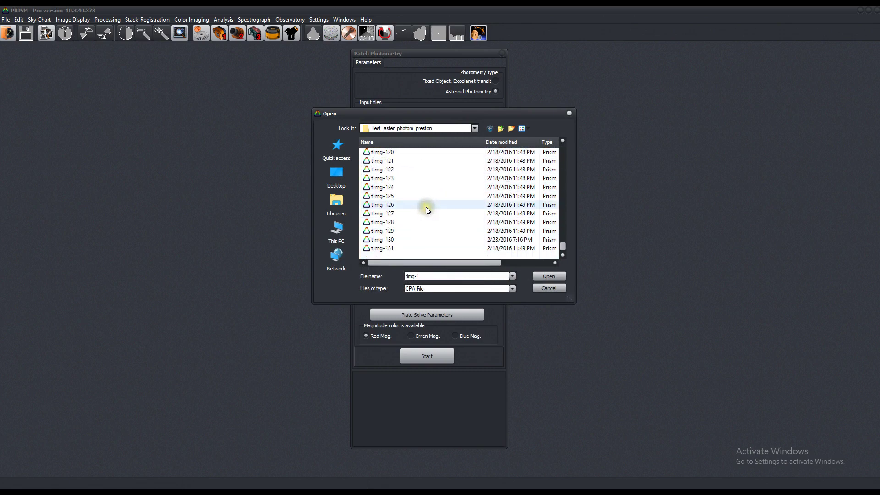
{"action": "left_click", "coordinate": [403, 248], "text": "shift"}
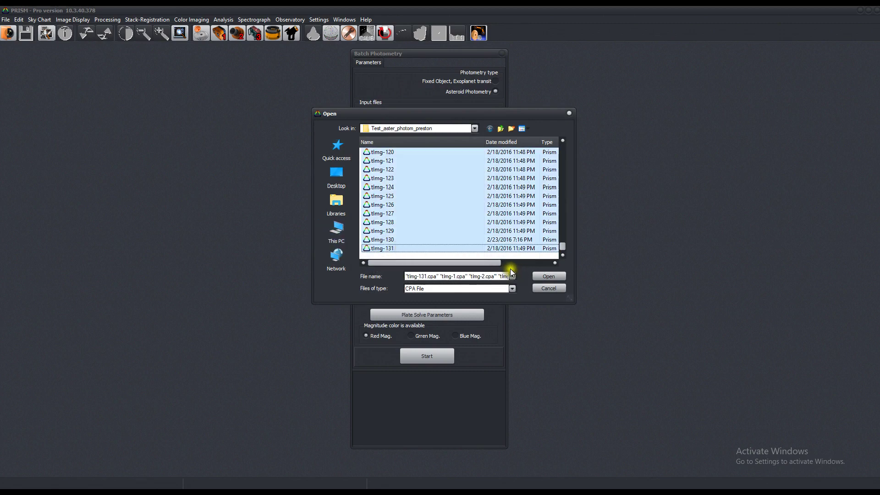
{"action": "left_click", "coordinate": [538, 276]}
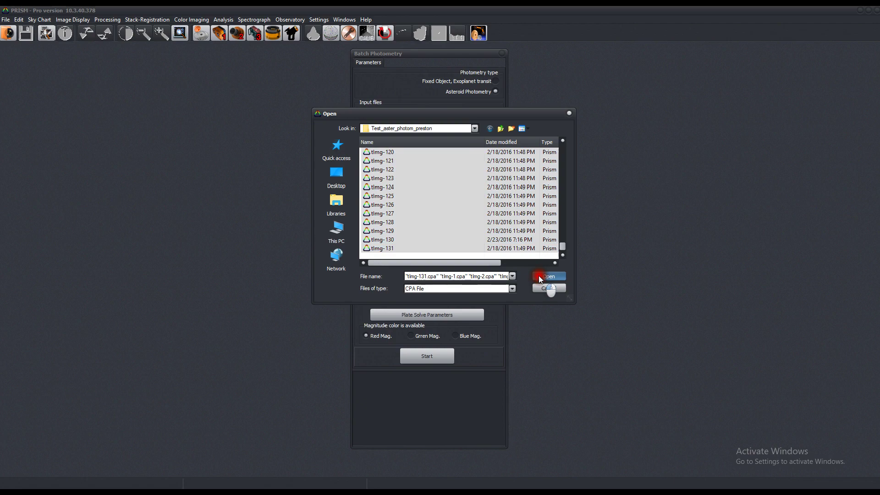
{"action": "left_click", "coordinate": [442, 312]}
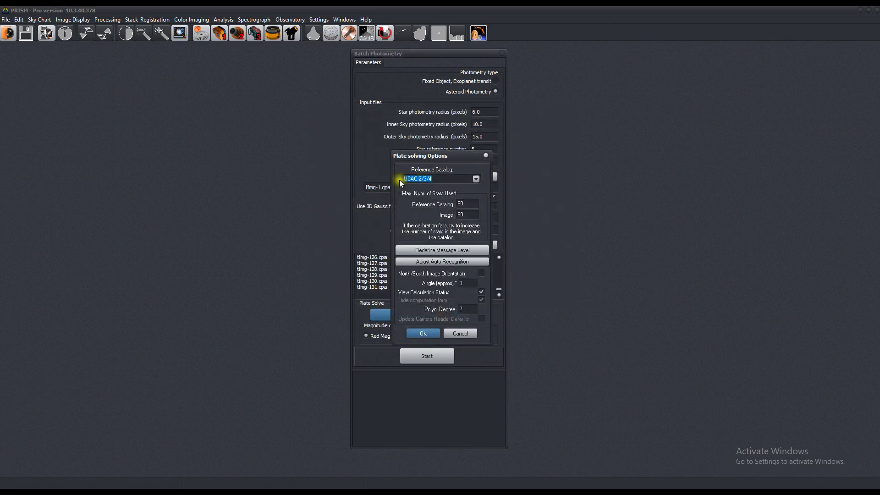
{"action": "left_click", "coordinate": [476, 179]}
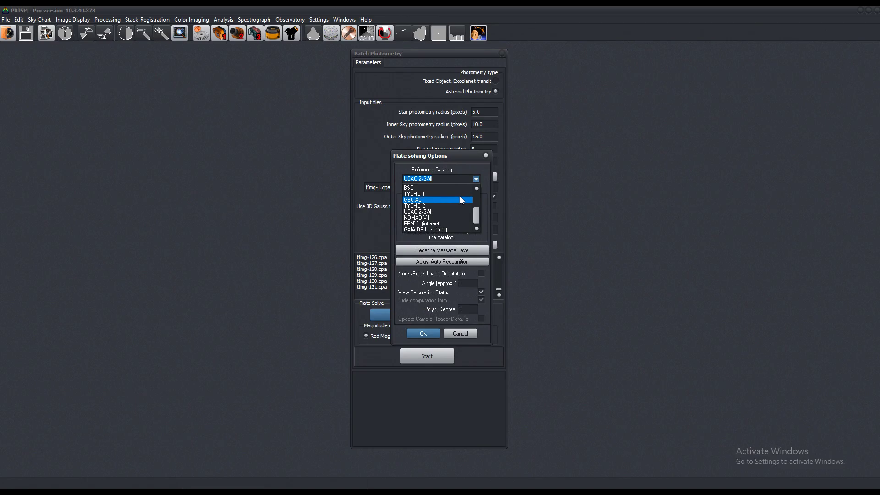
{"action": "left_click", "coordinate": [455, 212]}
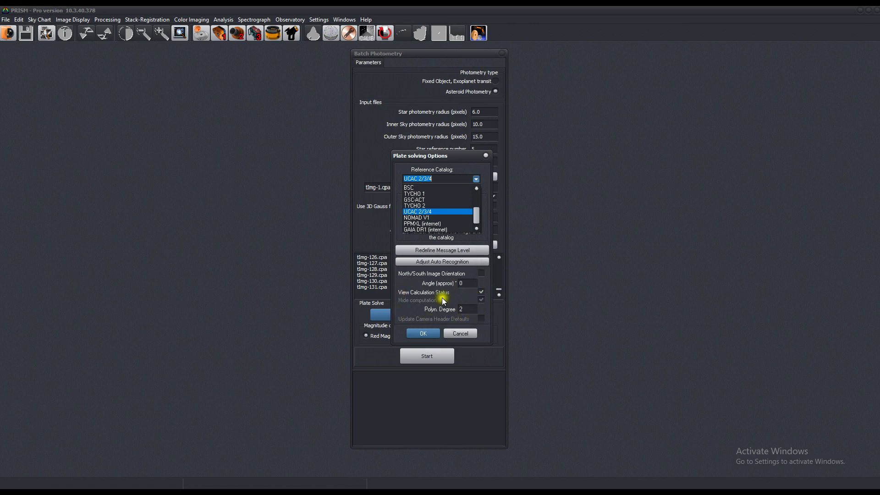
{"action": "left_click", "coordinate": [430, 331]}
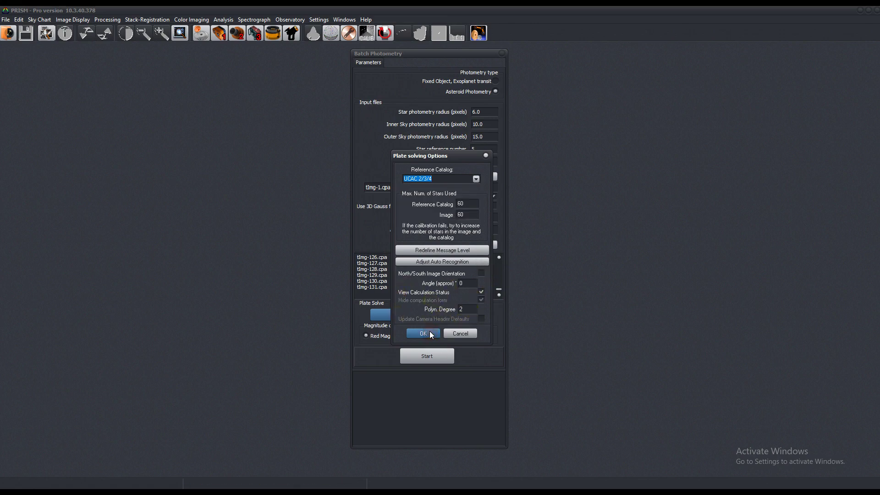
{"action": "left_click", "coordinate": [423, 333]}
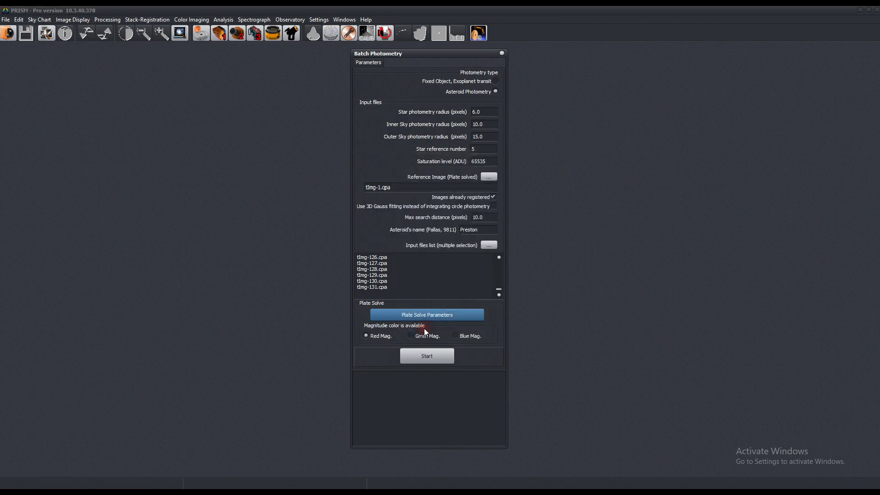
Step: Start the batch photometry run and let it finish processing (315 valid stars)
{"action": "left_click", "coordinate": [426, 353]}
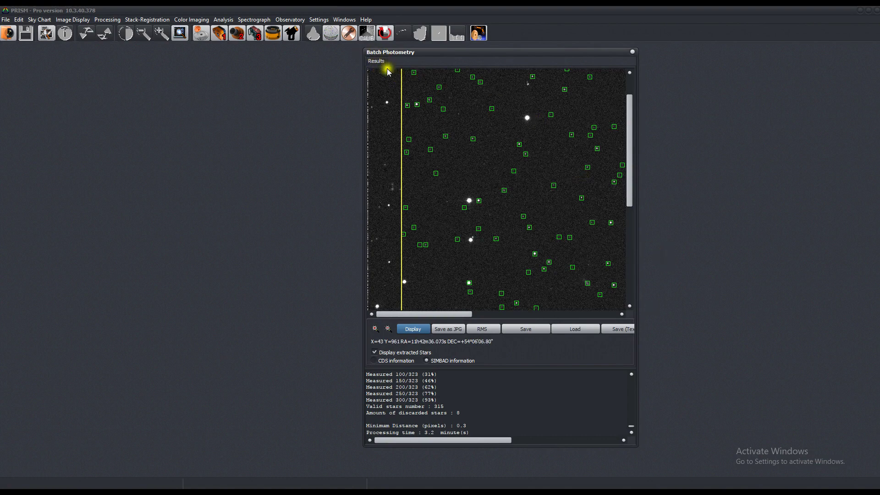
Step: Pan the measured star field to a reference star and show star #16's light curve
{"action": "scroll", "coordinate": [468, 177], "scroll_direction": "up", "scroll_amount": 2}
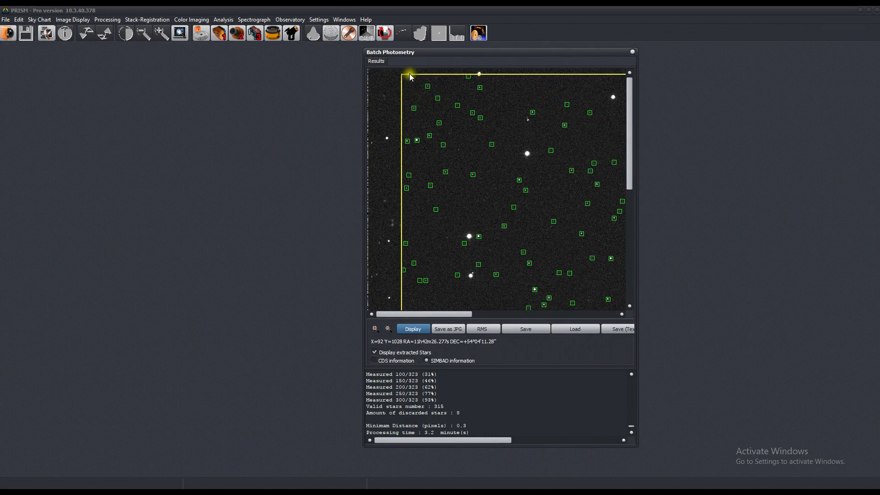
{"action": "scroll", "coordinate": [480, 210], "scroll_direction": "down", "scroll_amount": 10}
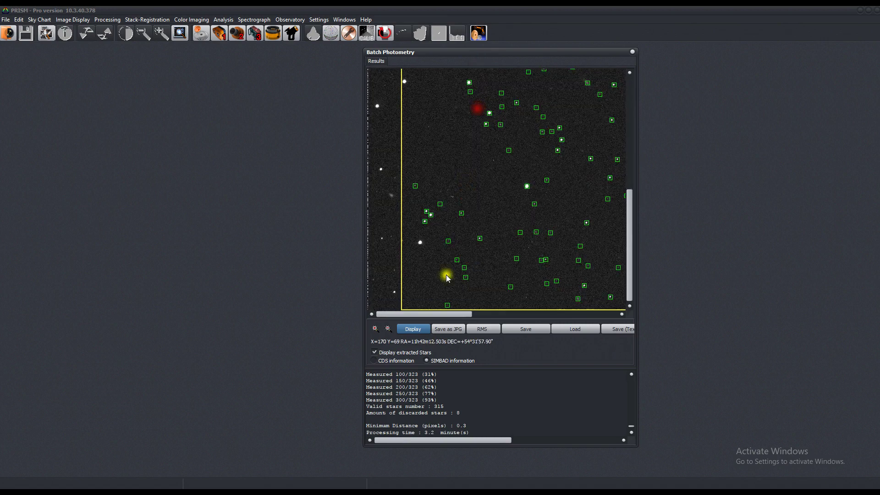
{"action": "mouse_move", "coordinate": [579, 316]}
{"action": "left_mouse_down"}
{"action": "mouse_move", "coordinate": [530, 304]}
{"action": "mouse_move", "coordinate": [567, 314]}
{"action": "mouse_move", "coordinate": [590, 276]}
{"action": "mouse_move", "coordinate": [451, 156]}
{"action": "mouse_move", "coordinate": [456, 246]}
{"action": "left_mouse_up"}
{"action": "left_click_drag", "start_coordinate": [456, 79], "coordinate": [426, 188]}
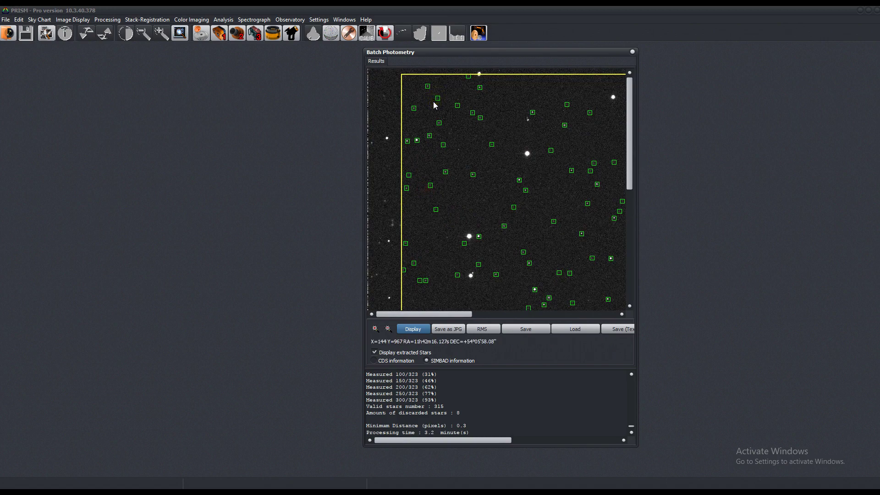
{"action": "left_click_drag", "start_coordinate": [481, 229], "coordinate": [481, 149]}
{"action": "left_click_drag", "start_coordinate": [516, 226], "coordinate": [507, 138]}
{"action": "left_click_drag", "start_coordinate": [552, 269], "coordinate": [550, 147]}
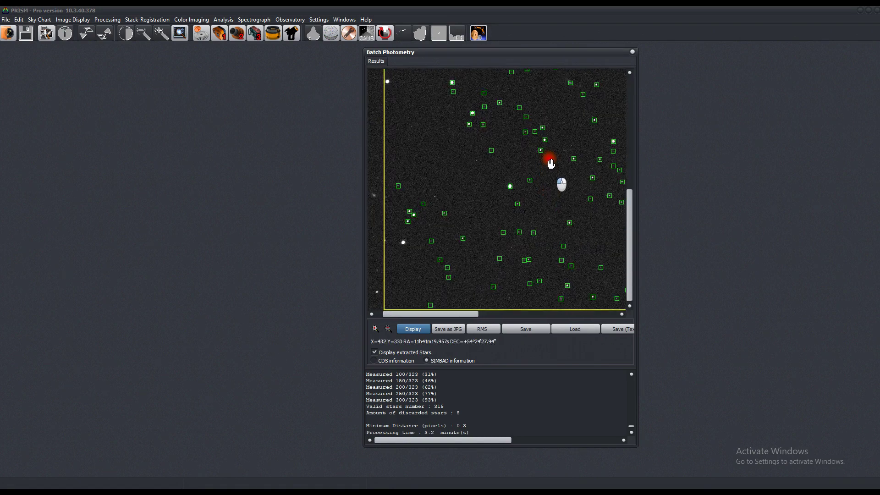
{"action": "left_click_drag", "start_coordinate": [570, 221], "coordinate": [300, 190]}
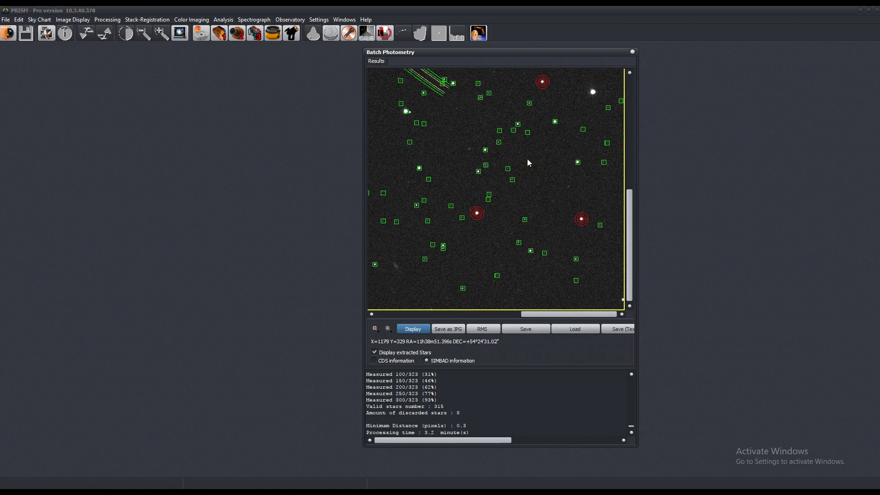
{"action": "mouse_move", "coordinate": [526, 147]}
{"action": "left_mouse_down"}
{"action": "mouse_move", "coordinate": [535, 335]}
{"action": "mouse_move", "coordinate": [521, 246]}
{"action": "left_mouse_up"}
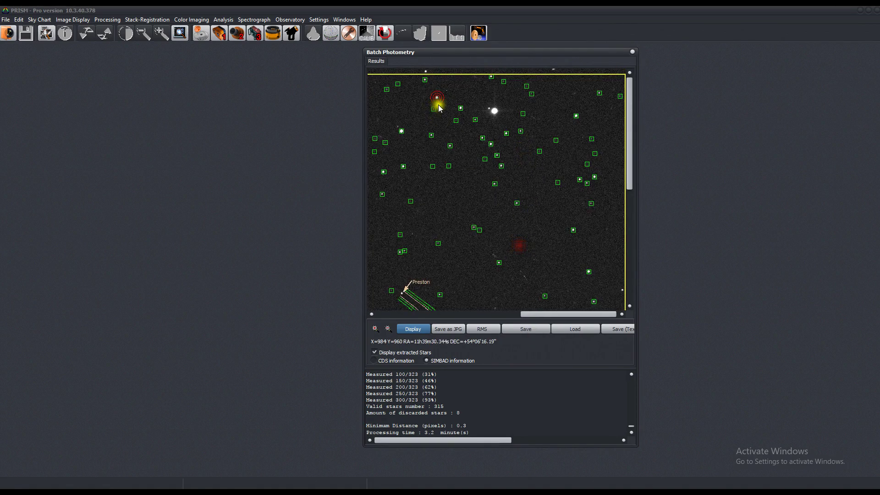
{"action": "left_click_drag", "start_coordinate": [438, 107], "coordinate": [515, 212]}
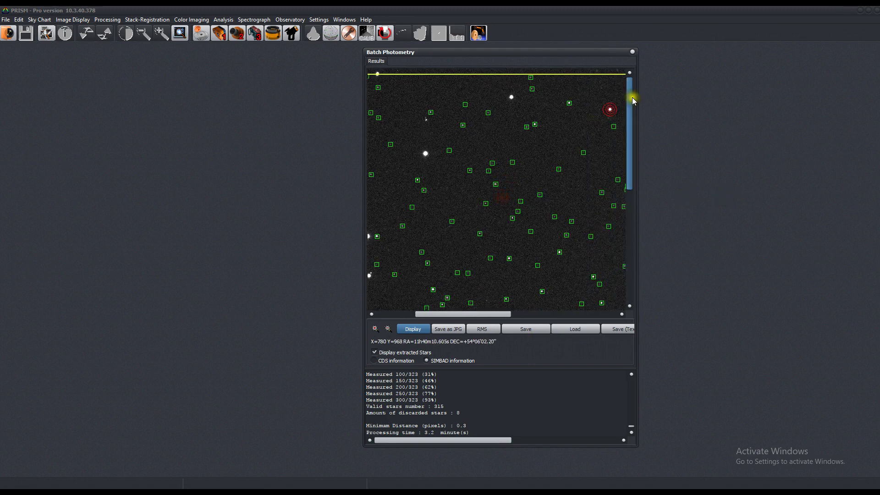
{"action": "left_click", "coordinate": [611, 110]}
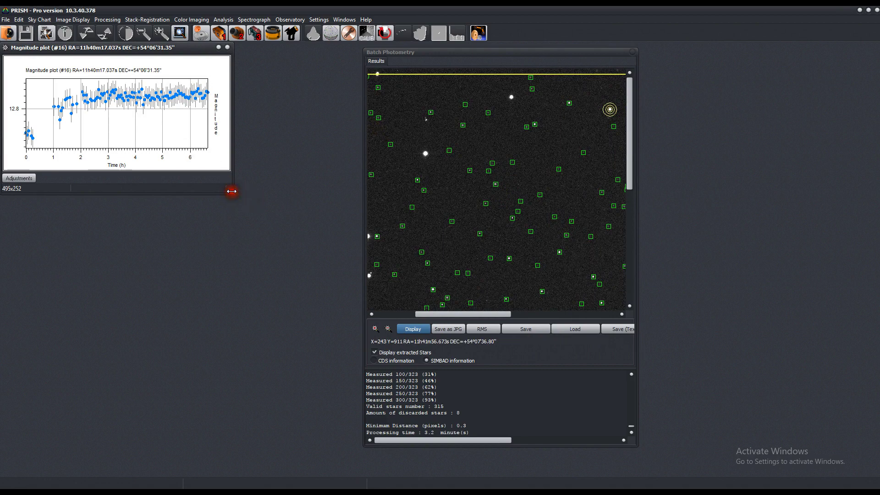
Step: Enlarge star #16's magnitude plot, zoom into part of the curve, then close it
{"action": "left_click_drag", "start_coordinate": [232, 192], "coordinate": [389, 238]}
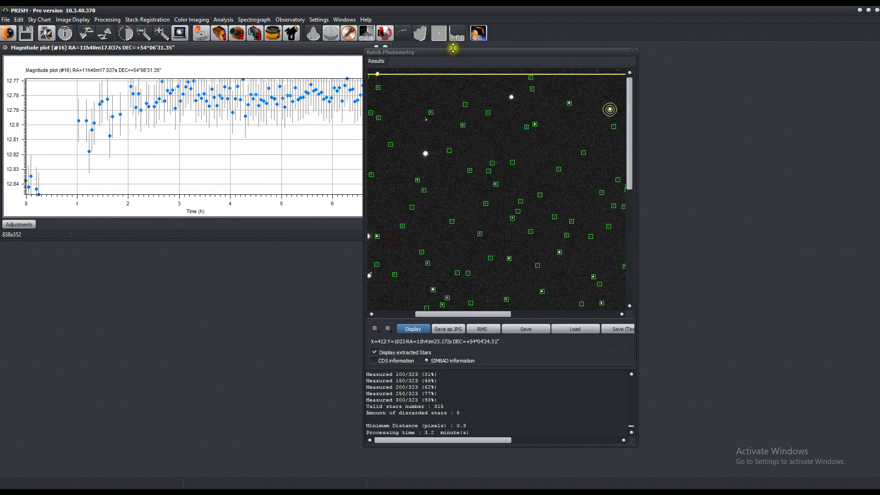
{"action": "left_click_drag", "start_coordinate": [455, 52], "coordinate": [603, 51]}
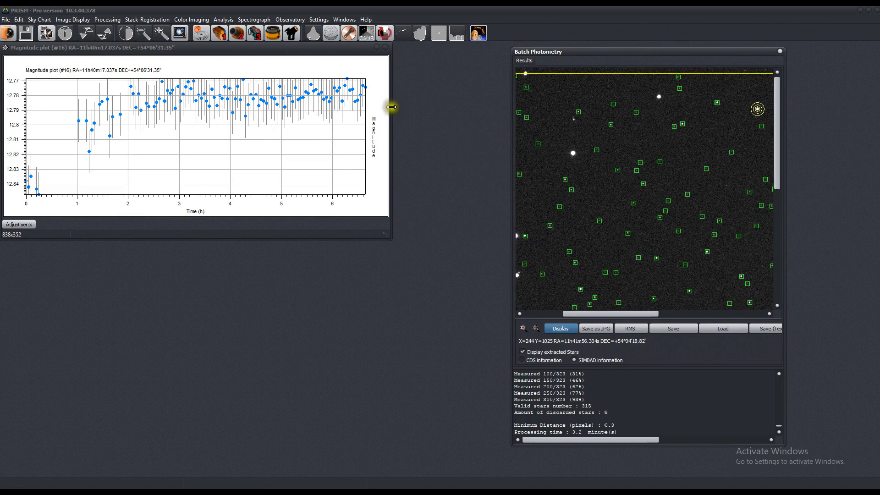
{"action": "left_click_drag", "start_coordinate": [392, 107], "coordinate": [512, 104]}
{"action": "left_click_drag", "start_coordinate": [171, 115], "coordinate": [422, 142]}
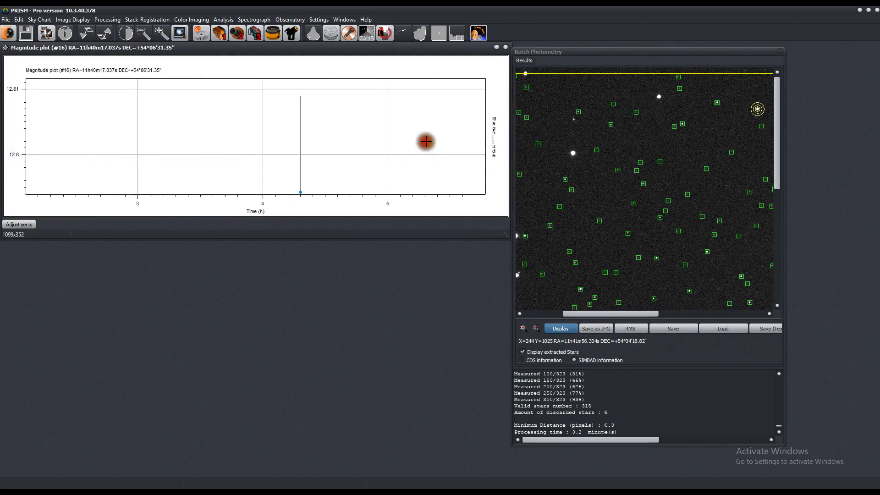
{"action": "left_click", "coordinate": [508, 50]}
Step: Check the light curves of stars #139, #20 and #14 for variability
{"action": "left_click", "coordinate": [571, 190]}
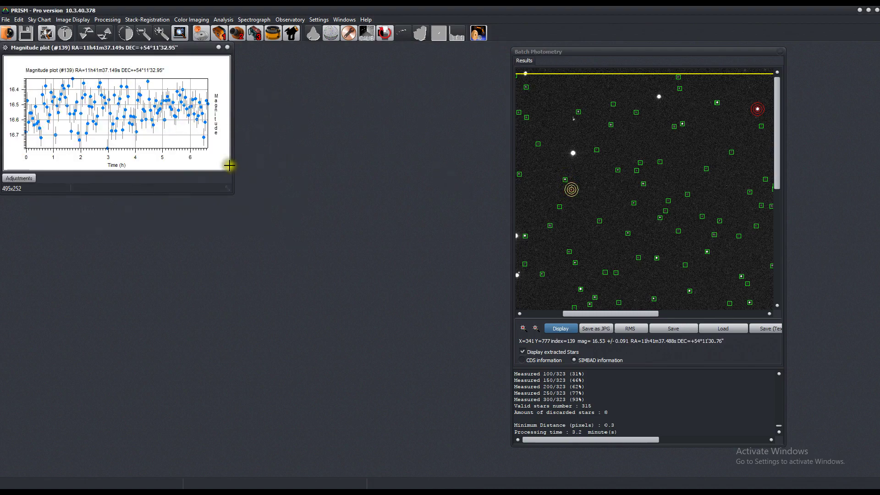
{"action": "left_click_drag", "start_coordinate": [230, 165], "coordinate": [458, 168]}
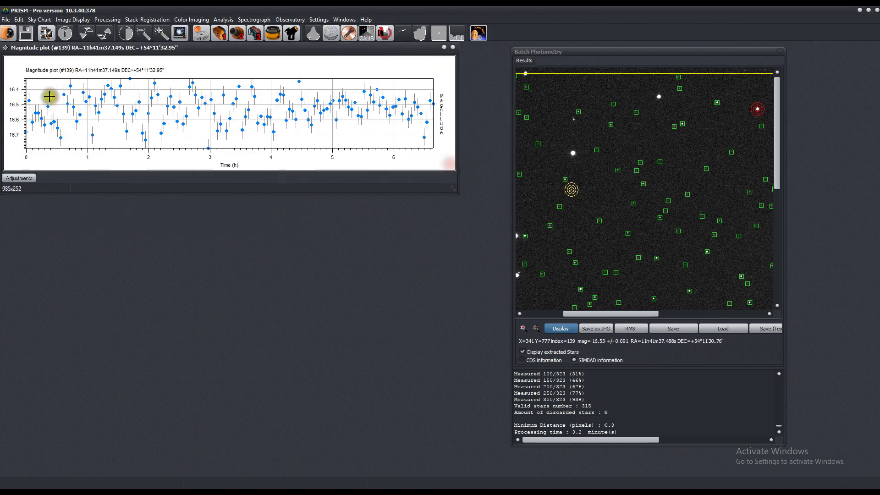
{"action": "left_click", "coordinate": [453, 47]}
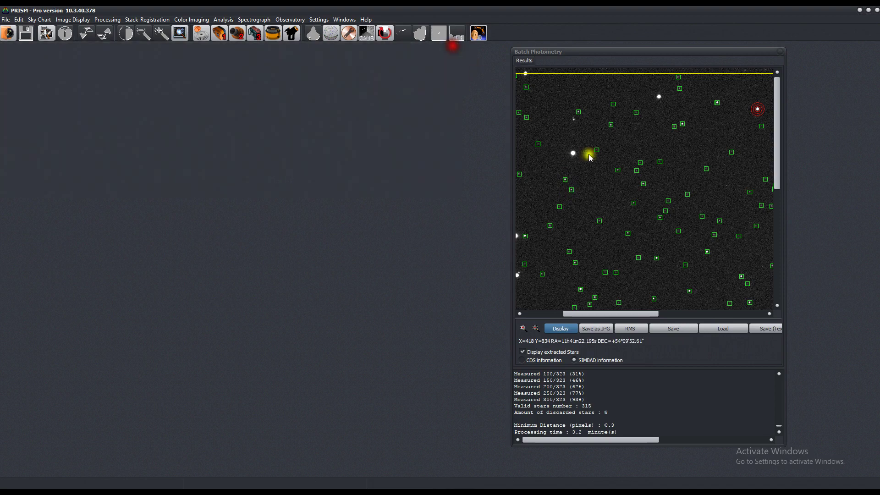
{"action": "left_click_drag", "start_coordinate": [590, 157], "coordinate": [685, 246]}
{"action": "left_click", "coordinate": [729, 223]}
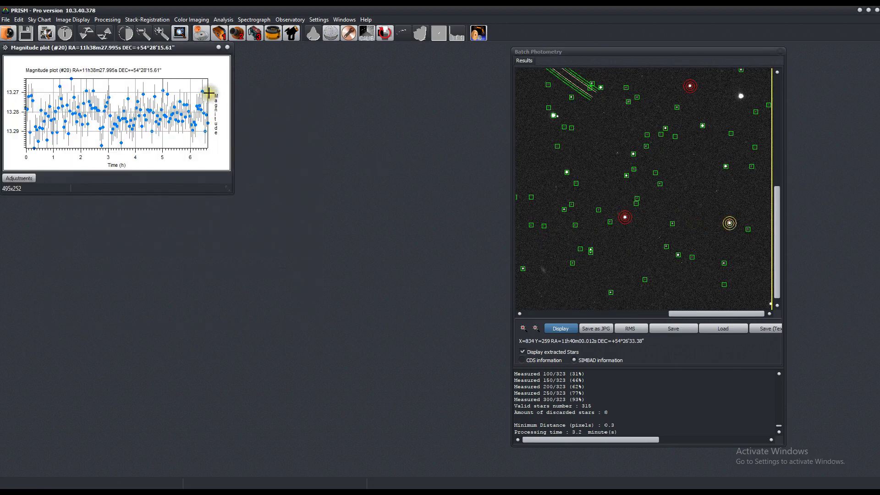
{"action": "left_click", "coordinate": [625, 217]}
{"action": "left_click_drag", "start_coordinate": [165, 47], "coordinate": [284, 140]}
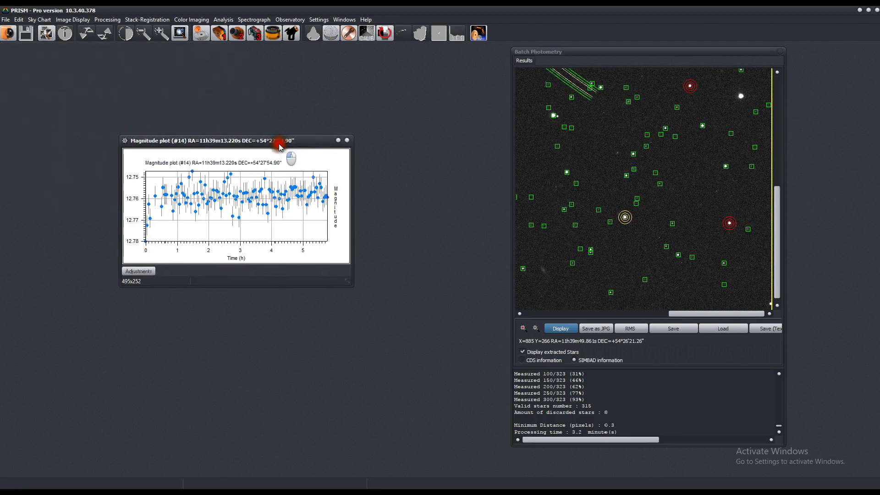
{"action": "left_click", "coordinate": [347, 141]}
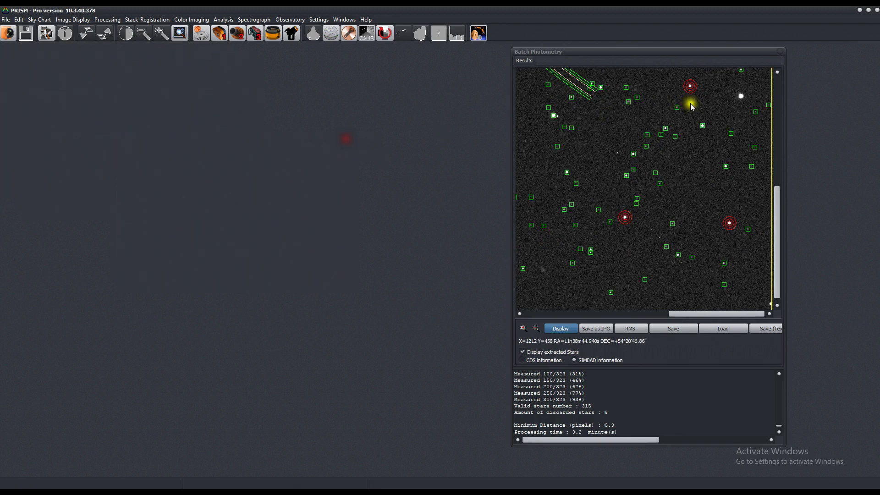
Step: Check star #23's light curve, then bring up the actions menu for reference star #14
{"action": "left_click", "coordinate": [691, 87]}
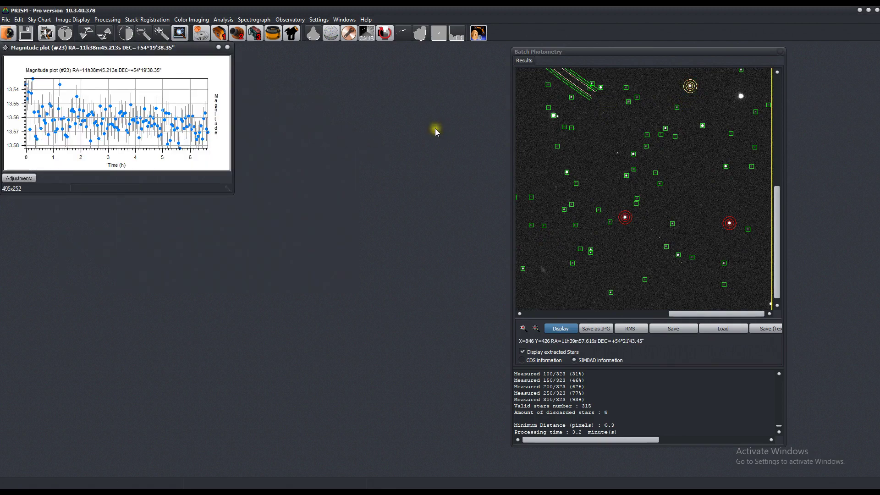
{"action": "left_click", "coordinate": [227, 47]}
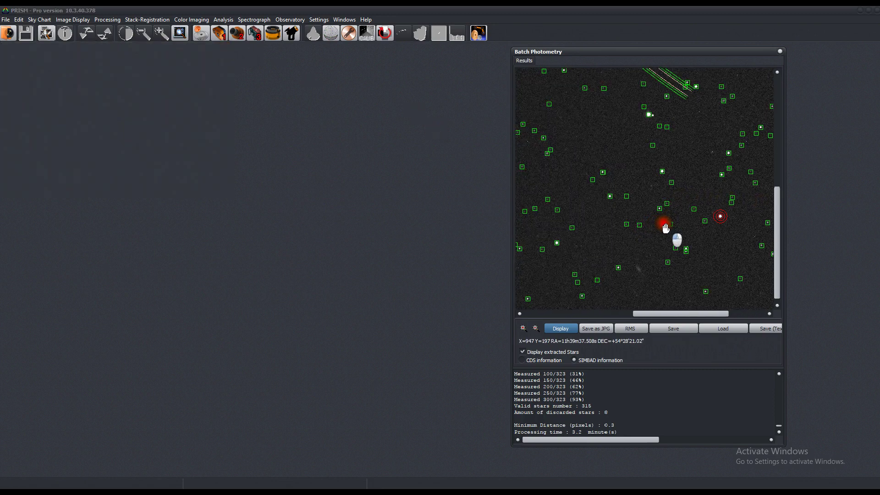
{"action": "left_click", "coordinate": [602, 228]}
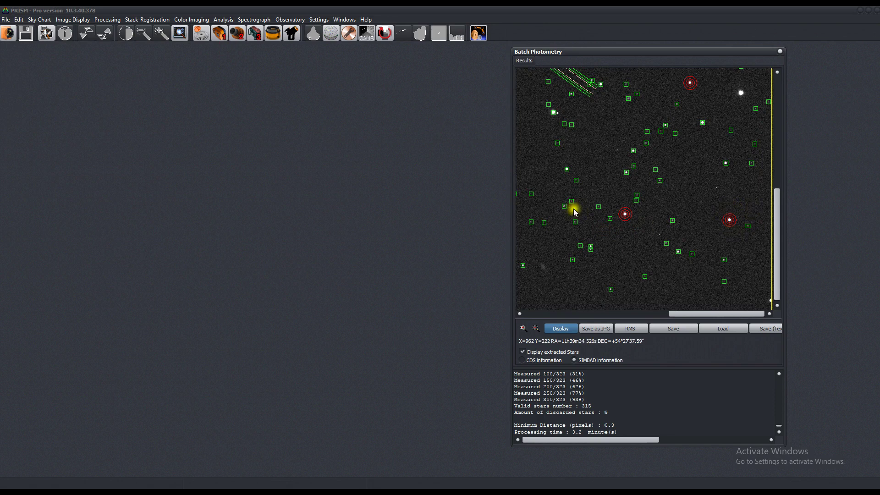
{"action": "right_click", "coordinate": [626, 216]}
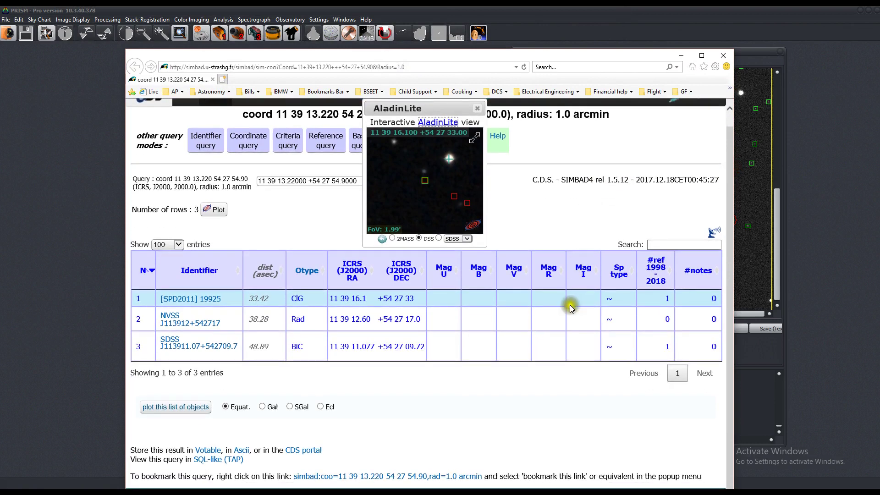
Step: Close the SIMBAD results page after reviewing the 3 catalog objects found
{"action": "left_click", "coordinate": [720, 54]}
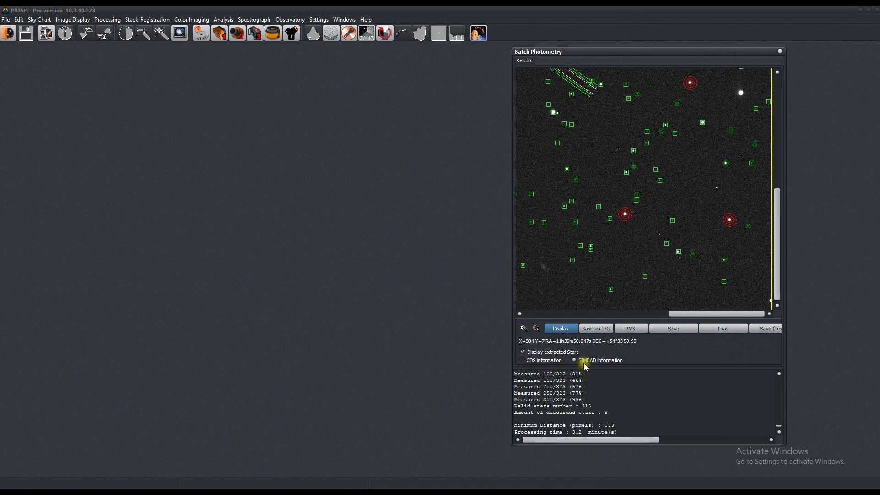
Step: Switch star lookups to CDS and request catalogue information for star #19
{"action": "left_click", "coordinate": [525, 360]}
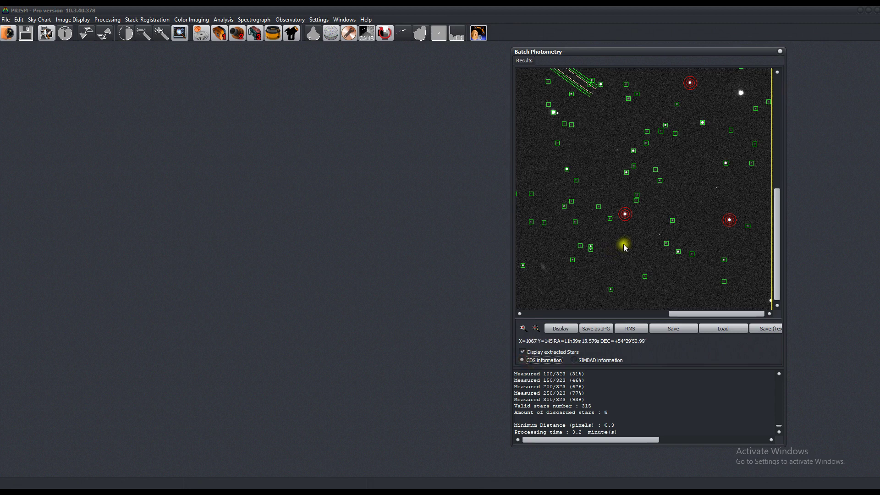
{"action": "right_click", "coordinate": [566, 168]}
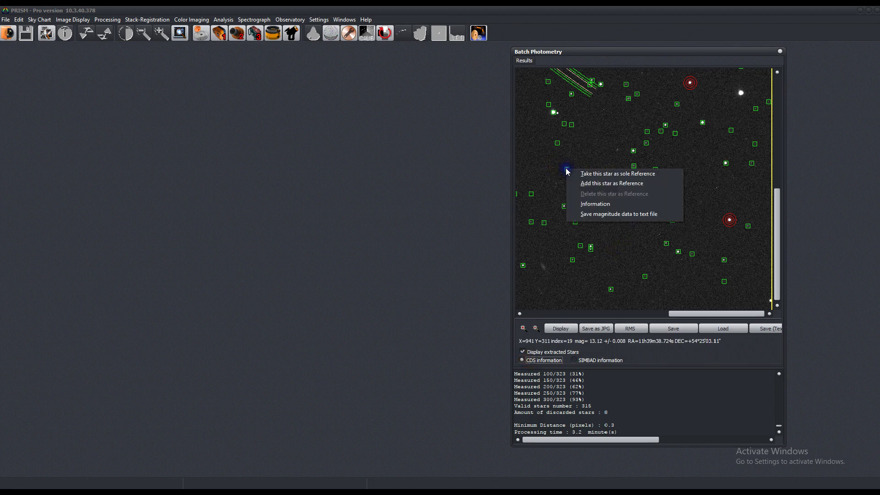
{"action": "left_click", "coordinate": [609, 202]}
Step: Scroll through the VizieR catalogue magnitude tables, then close the browser
{"action": "left_click_drag", "start_coordinate": [472, 7], "coordinate": [427, 19]}
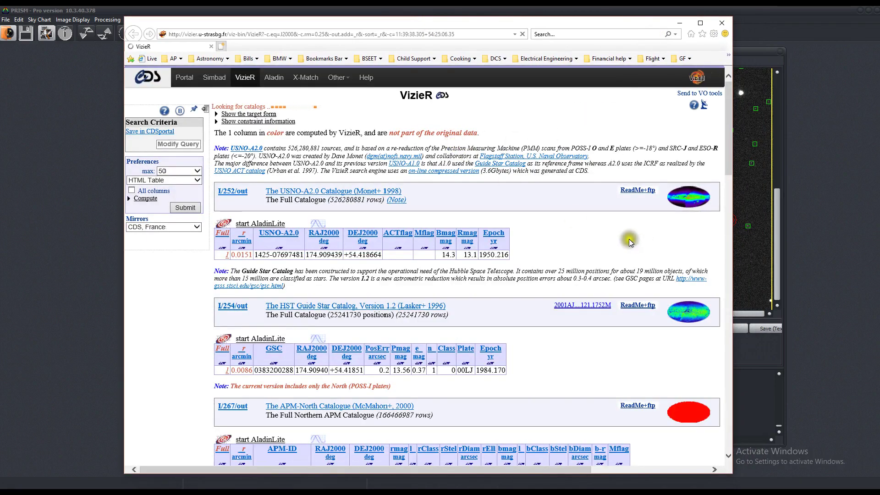
{"action": "scroll", "coordinate": [617, 236], "scroll_direction": "down", "scroll_amount": 5}
{"action": "scroll", "coordinate": [617, 235], "scroll_direction": "down", "scroll_amount": 20}
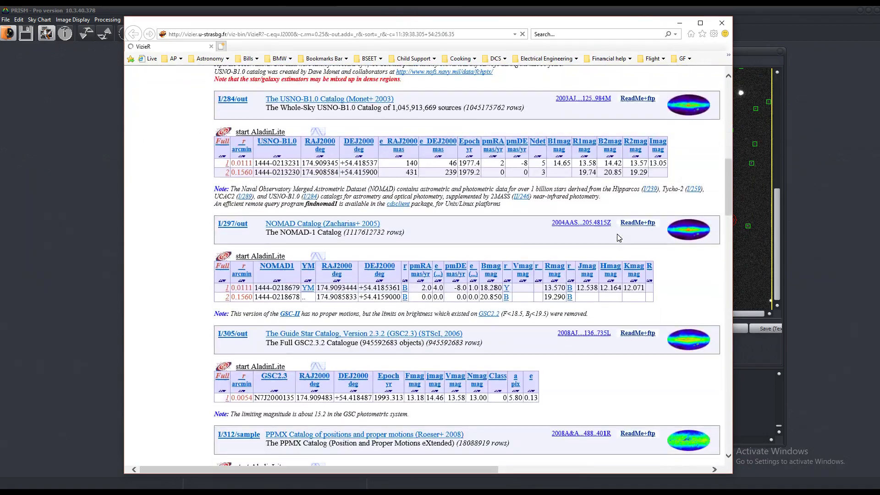
{"action": "scroll", "coordinate": [617, 238], "scroll_direction": "up", "scroll_amount": 20}
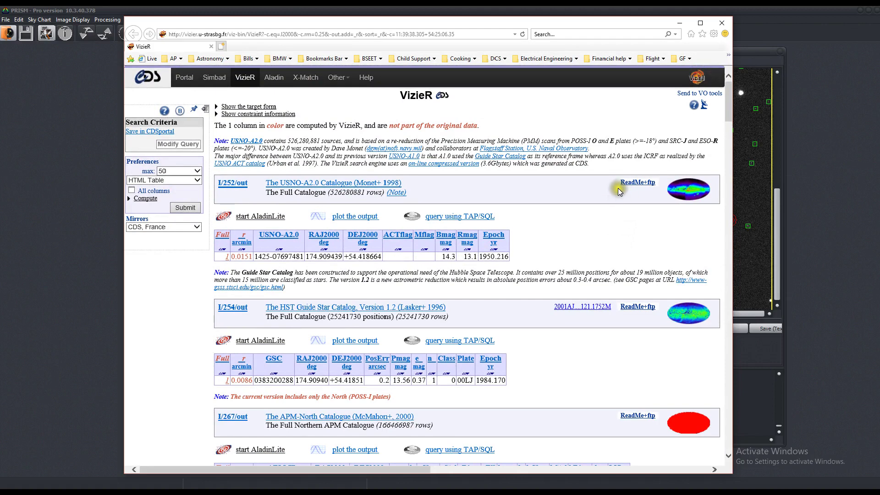
{"action": "left_click", "coordinate": [722, 24]}
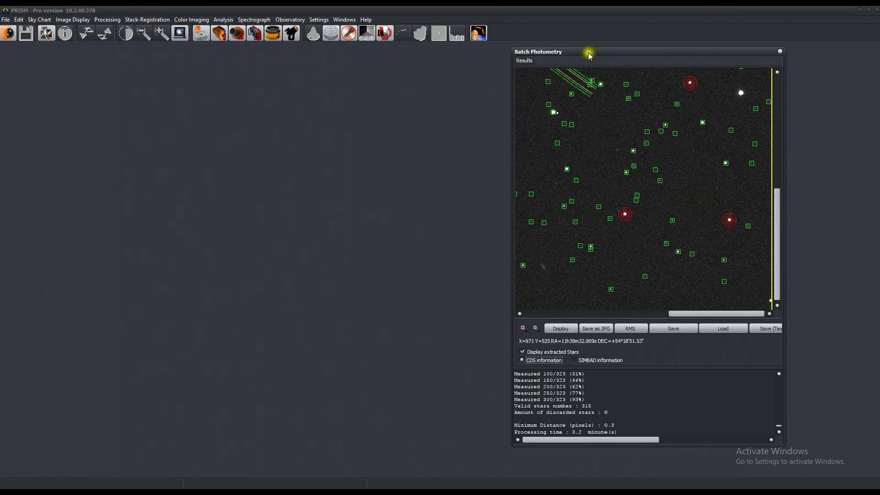
Step: Widen the results window, zoom in on Preston's trail and select star 165 (mag 16.94) at its end
{"action": "left_click_drag", "start_coordinate": [588, 52], "coordinate": [201, 59]}
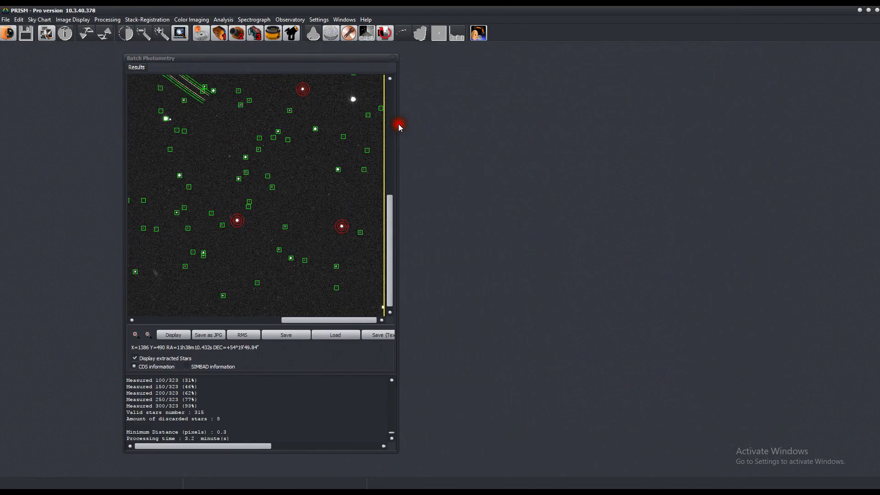
{"action": "mouse_move", "coordinate": [397, 124]}
{"action": "left_mouse_down"}
{"action": "mouse_move", "coordinate": [511, 133]}
{"action": "mouse_move", "coordinate": [793, 124]}
{"action": "left_mouse_up"}
{"action": "left_click_drag", "start_coordinate": [785, 246], "coordinate": [786, 201]}
{"action": "left_click", "coordinate": [475, 206]}
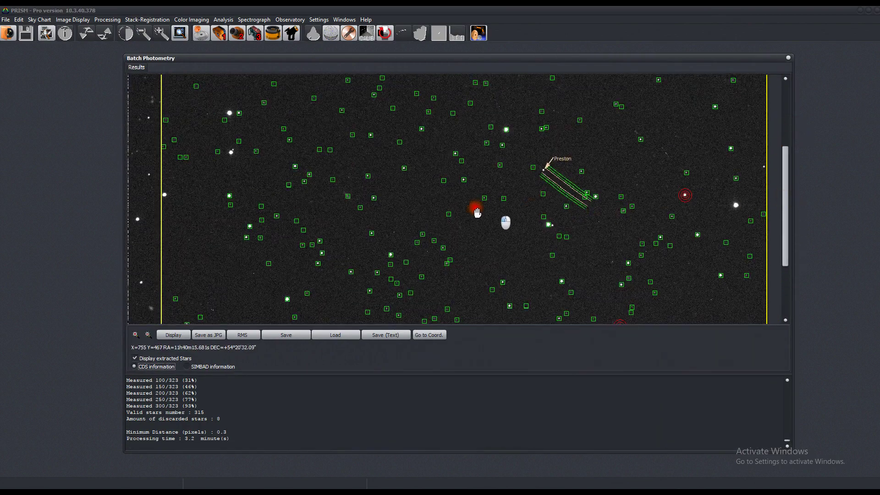
{"action": "left_click", "coordinate": [134, 337]}
{"action": "left_click_drag", "start_coordinate": [589, 210], "coordinate": [415, 223]}
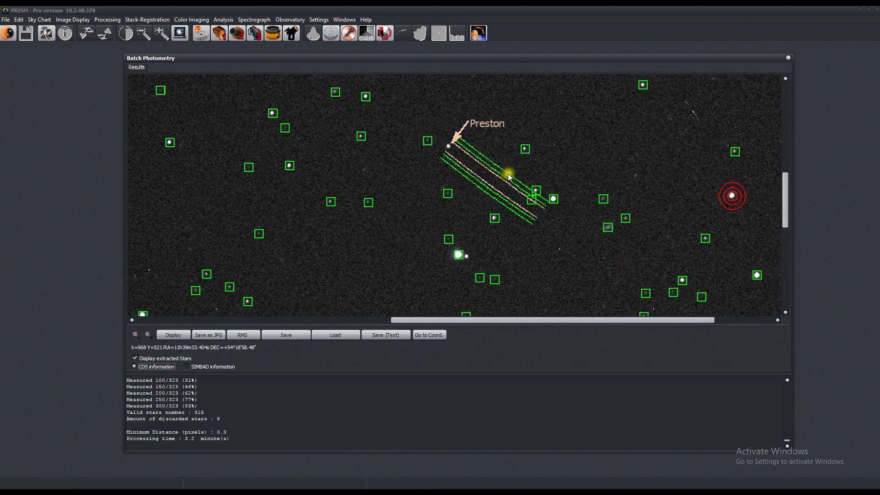
{"action": "left_click", "coordinate": [537, 192]}
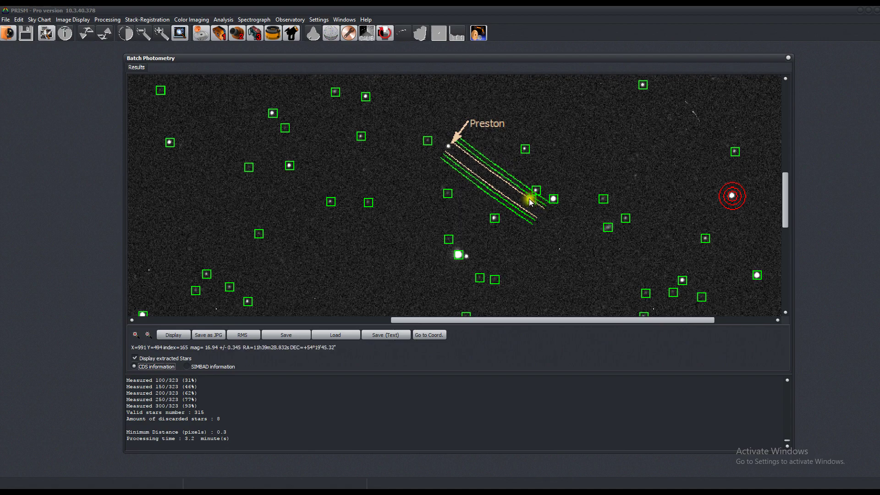
{"action": "left_click_drag", "start_coordinate": [511, 61], "coordinate": [597, 59]}
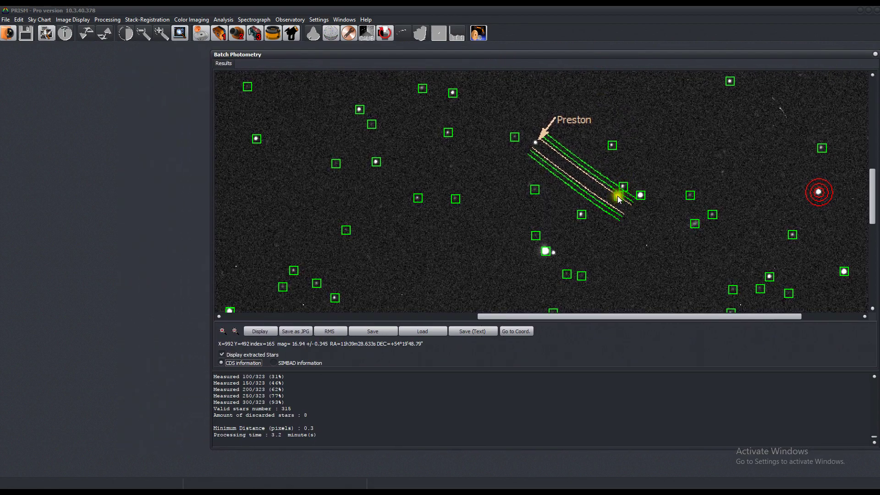
Step: View and close the light curve of star #165
{"action": "left_click", "coordinate": [618, 197]}
{"action": "left_click_drag", "start_coordinate": [270, 56], "coordinate": [307, 54]}
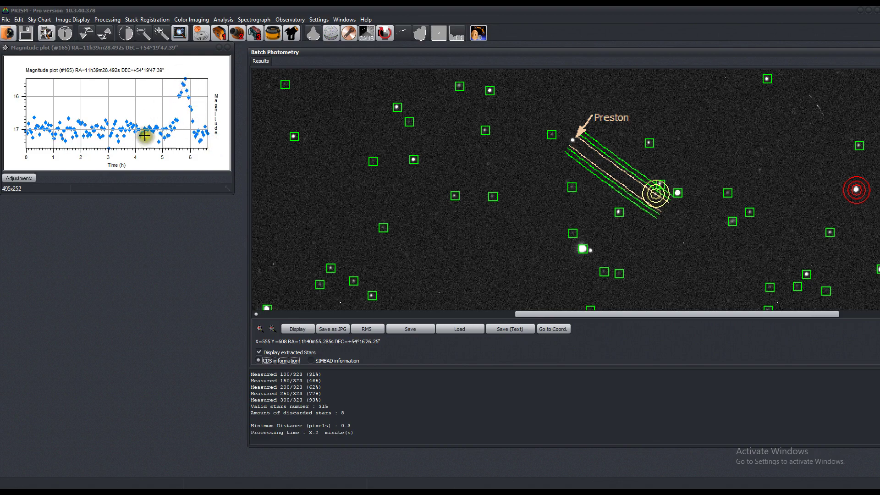
{"action": "left_click", "coordinate": [227, 47]}
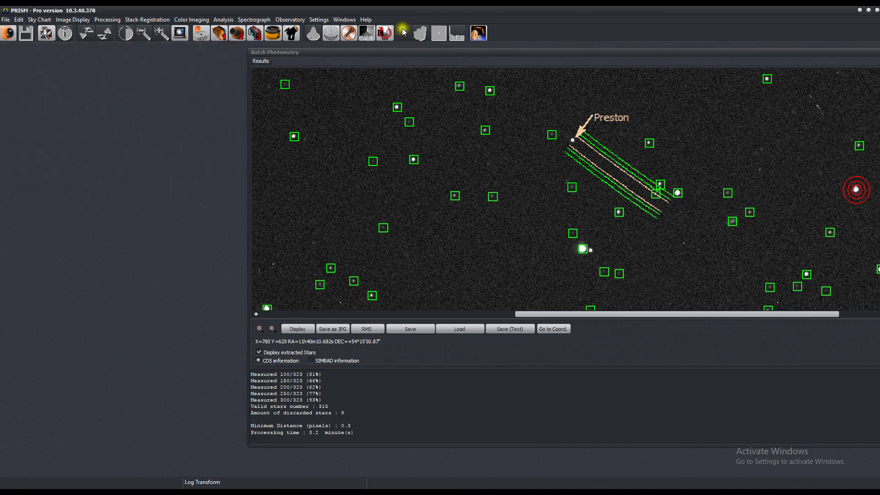
Step: Pan the star field to centre Preston's trail and open Preston's light curve
{"action": "left_click_drag", "start_coordinate": [401, 54], "coordinate": [255, 57]}
{"action": "left_click_drag", "start_coordinate": [430, 174], "coordinate": [372, 144]}
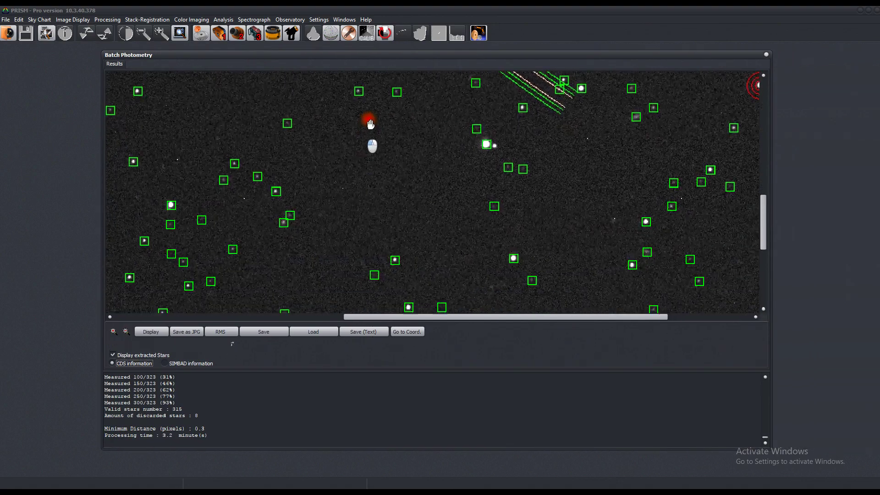
{"action": "left_click_drag", "start_coordinate": [302, 254], "coordinate": [593, 118]}
{"action": "left_click_drag", "start_coordinate": [598, 184], "coordinate": [401, 255]}
{"action": "left_click_drag", "start_coordinate": [443, 172], "coordinate": [419, 47]}
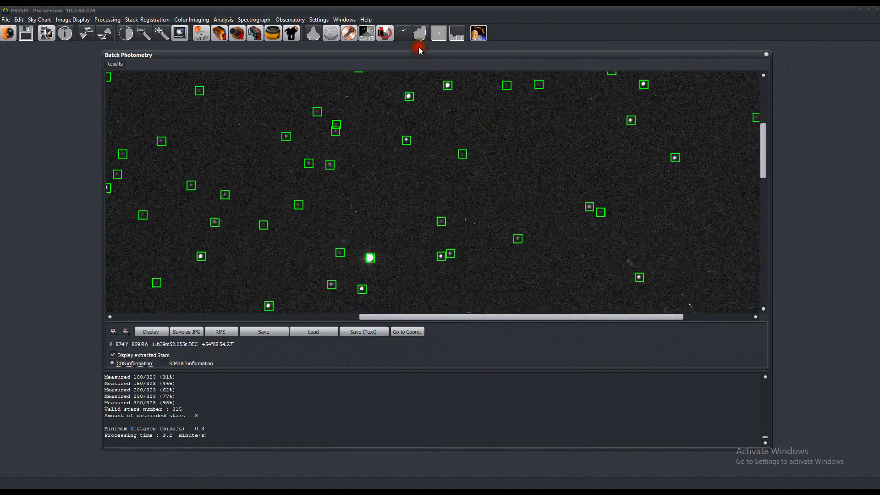
{"action": "left_click_drag", "start_coordinate": [440, 183], "coordinate": [428, 157]}
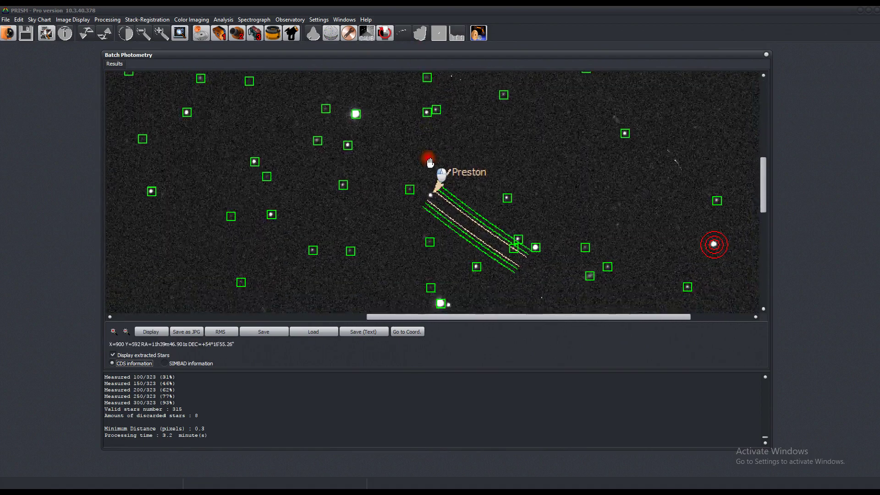
{"action": "left_click", "coordinate": [430, 197]}
Step: Enlarge and review Preston's magnitude plot, close it, and open the reference image display levels
{"action": "left_click_drag", "start_coordinate": [341, 55], "coordinate": [545, 46]}
{"action": "left_click_drag", "start_coordinate": [163, 48], "coordinate": [165, 52]}
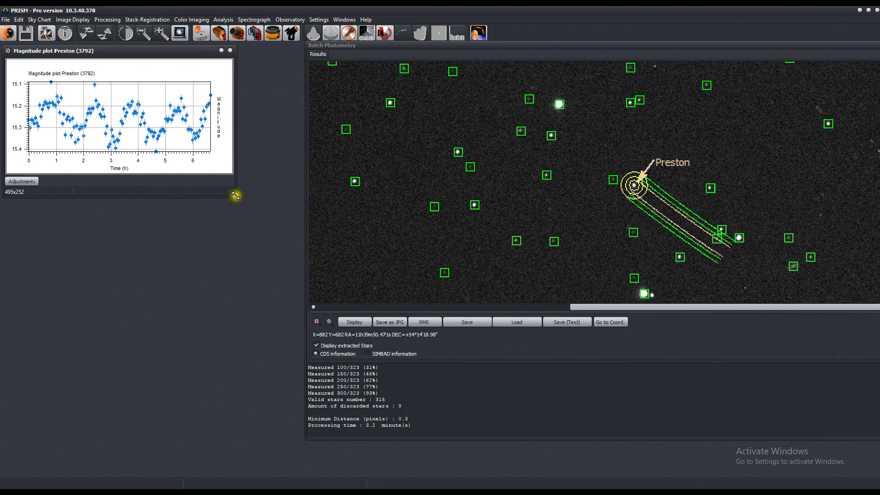
{"action": "left_click_drag", "start_coordinate": [235, 196], "coordinate": [311, 215]}
{"action": "left_click_drag", "start_coordinate": [394, 46], "coordinate": [470, 42]}
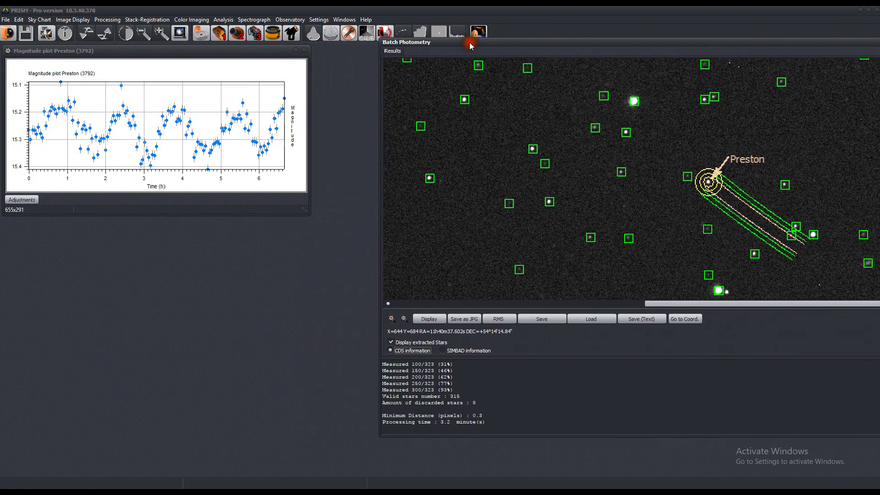
{"action": "left_click_drag", "start_coordinate": [308, 214], "coordinate": [359, 233]}
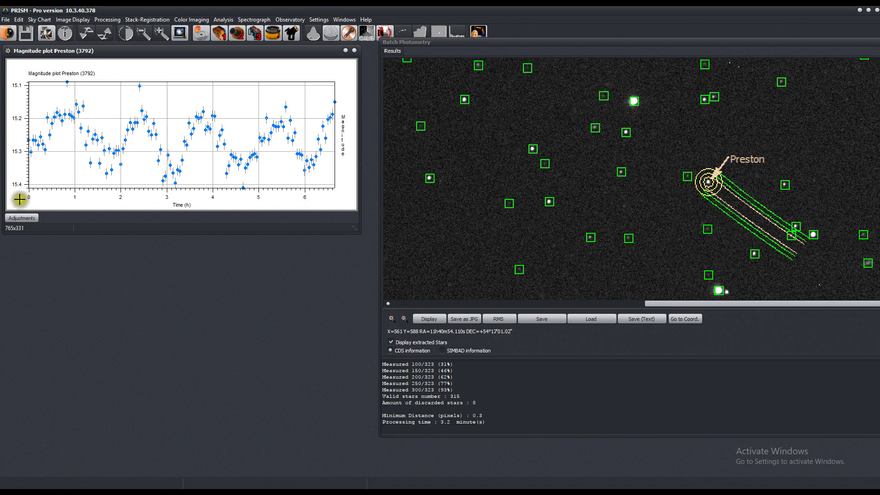
{"action": "left_click", "coordinate": [355, 51]}
{"action": "left_click_drag", "start_coordinate": [467, 43], "coordinate": [172, 51]}
{"action": "left_click", "coordinate": [133, 324]}
Step: Lower the high display cut to 3932 to brighten the stars, then close the panel
{"action": "left_click_drag", "start_coordinate": [600, 50], "coordinate": [476, 54]}
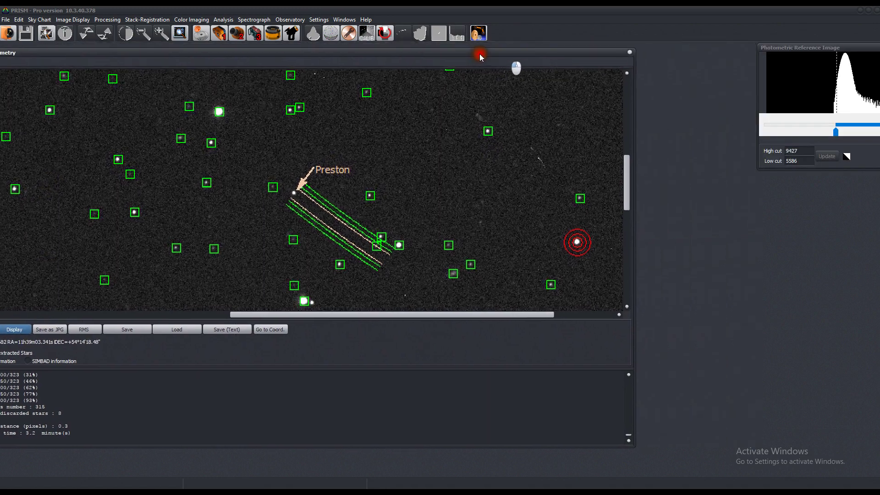
{"action": "left_click_drag", "start_coordinate": [807, 49], "coordinate": [683, 58]}
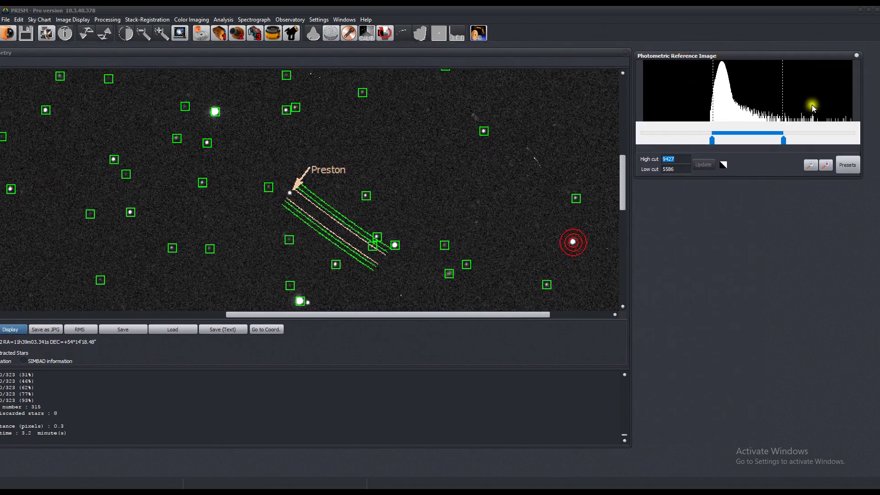
{"action": "mouse_move", "coordinate": [784, 139]}
{"action": "left_mouse_down"}
{"action": "mouse_move", "coordinate": [741, 140]}
{"action": "mouse_move", "coordinate": [775, 139]}
{"action": "left_mouse_up"}
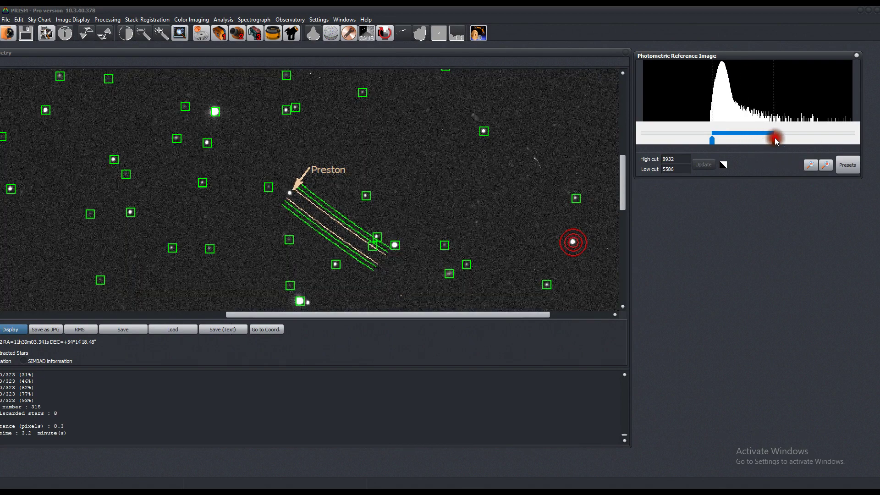
{"action": "left_click", "coordinate": [856, 56]}
Step: Cancel a Save as JPG attempt and resize the results window narrower at the right
{"action": "left_click_drag", "start_coordinate": [574, 53], "coordinate": [635, 53]}
{"action": "left_click", "coordinate": [105, 325]}
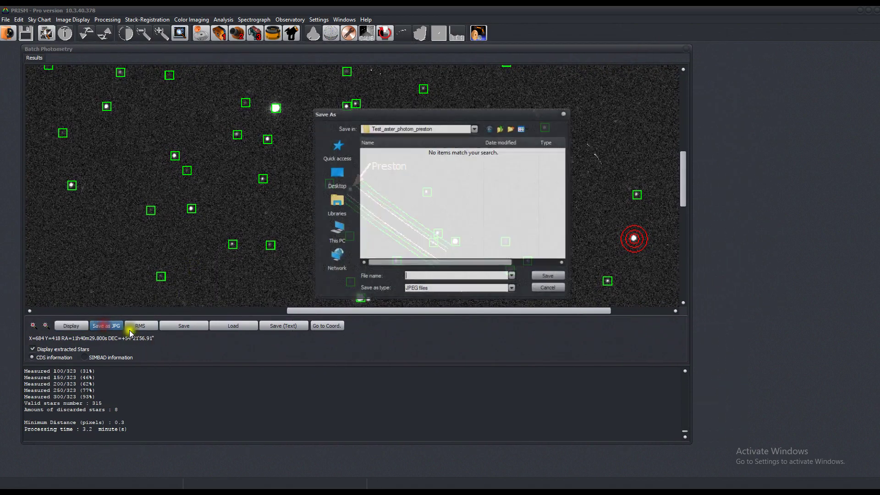
{"action": "left_click", "coordinate": [565, 113]}
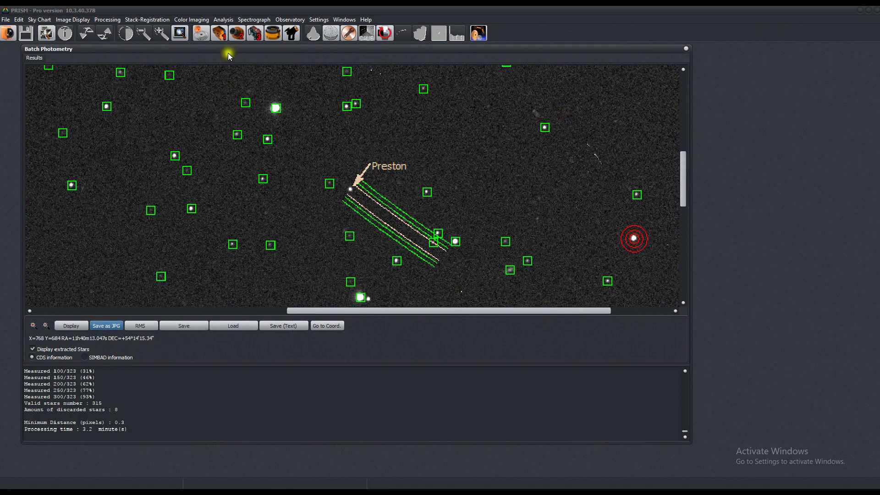
{"action": "left_click_drag", "start_coordinate": [227, 52], "coordinate": [387, 48]}
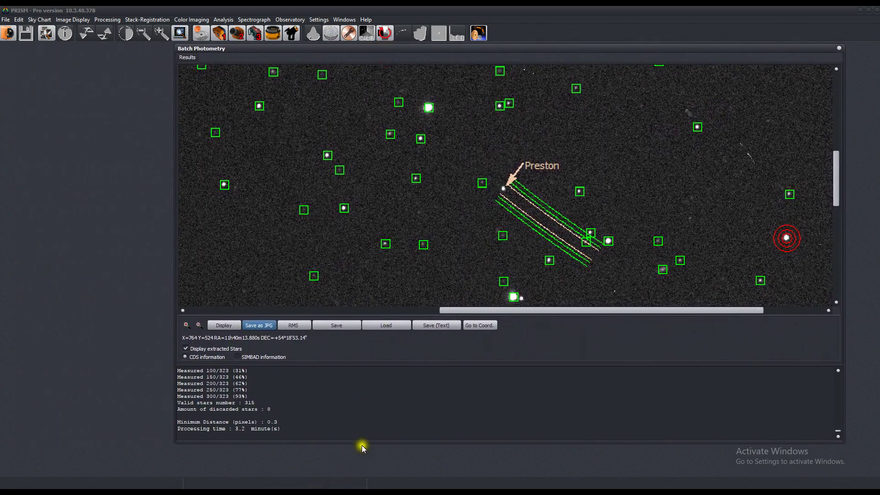
{"action": "left_click_drag", "start_coordinate": [361, 445], "coordinate": [370, 477]}
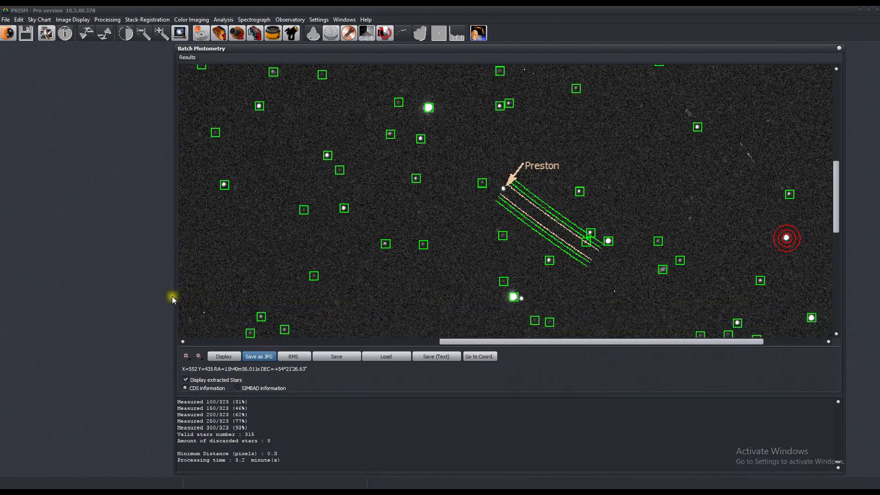
{"action": "left_click_drag", "start_coordinate": [173, 297], "coordinate": [427, 297]}
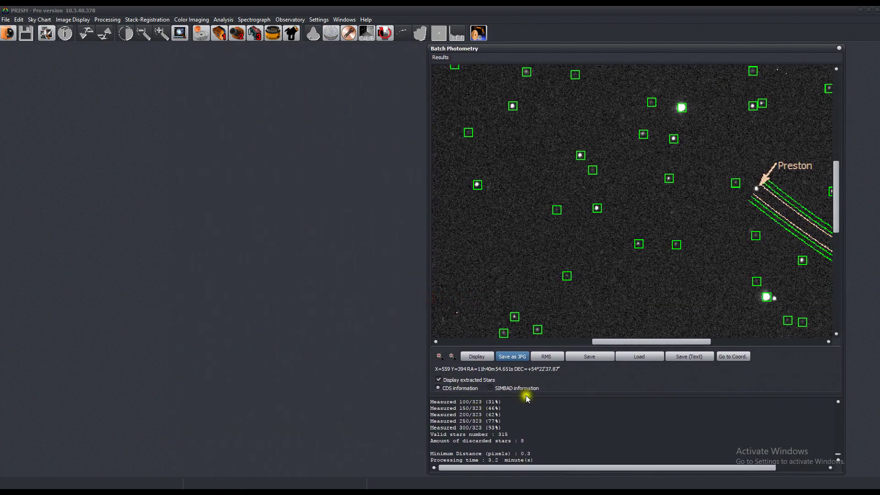
Step: Show an enlarged RMS versus magnitude plot and open outlier star #162's light curve
{"action": "left_click", "coordinate": [550, 358]}
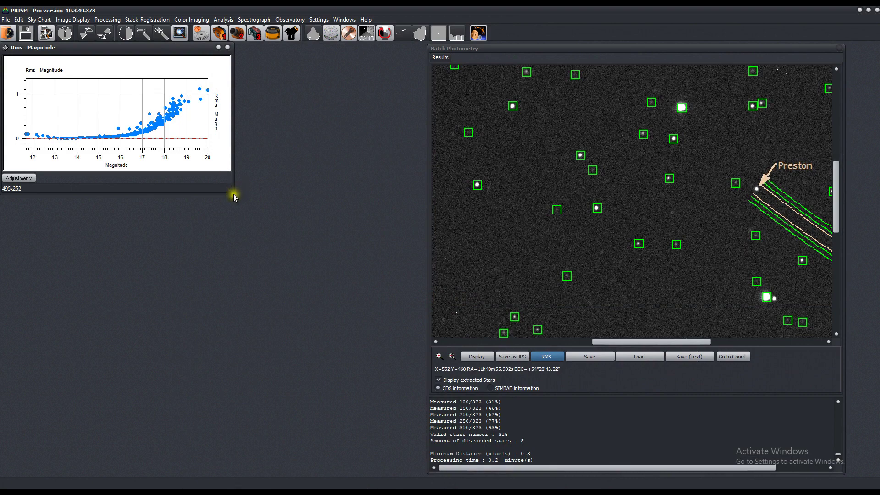
{"action": "left_click_drag", "start_coordinate": [233, 194], "coordinate": [397, 274]}
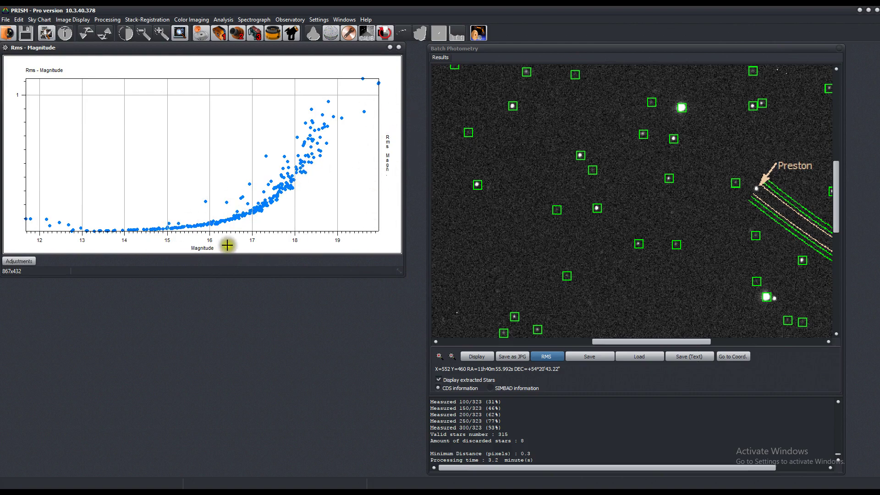
{"action": "left_click", "coordinate": [204, 200]}
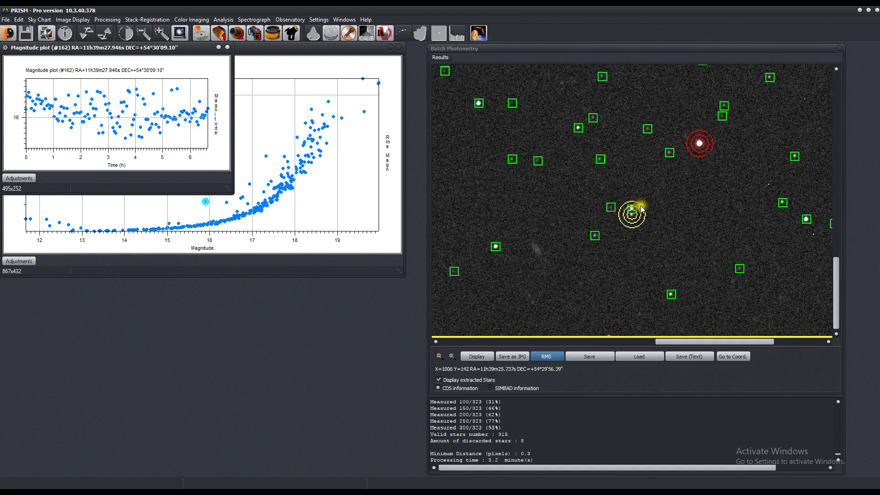
Step: Swap to outlier star #234's light curve, positioned below the RMS plot
{"action": "left_click", "coordinate": [228, 47]}
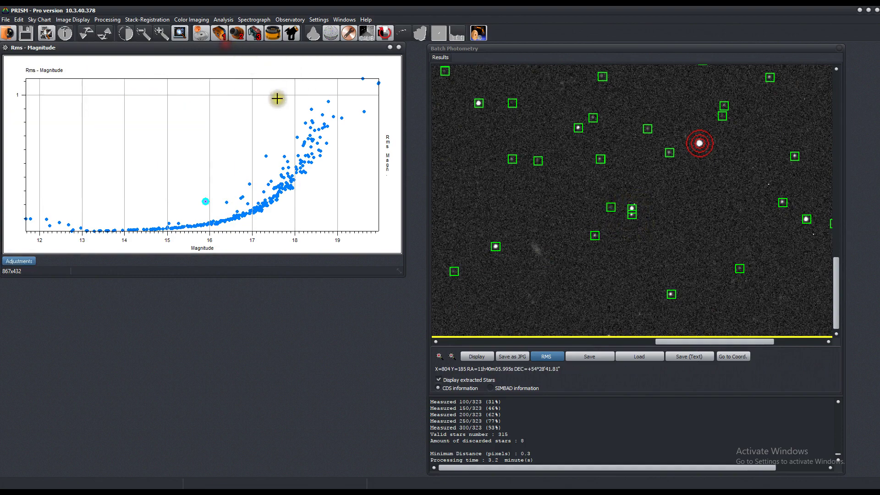
{"action": "left_click", "coordinate": [265, 156]}
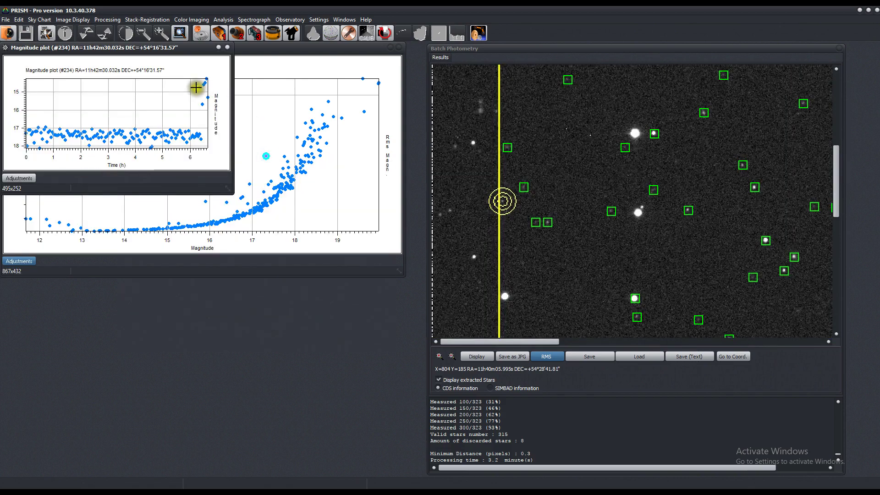
{"action": "left_click_drag", "start_coordinate": [177, 50], "coordinate": [230, 306]}
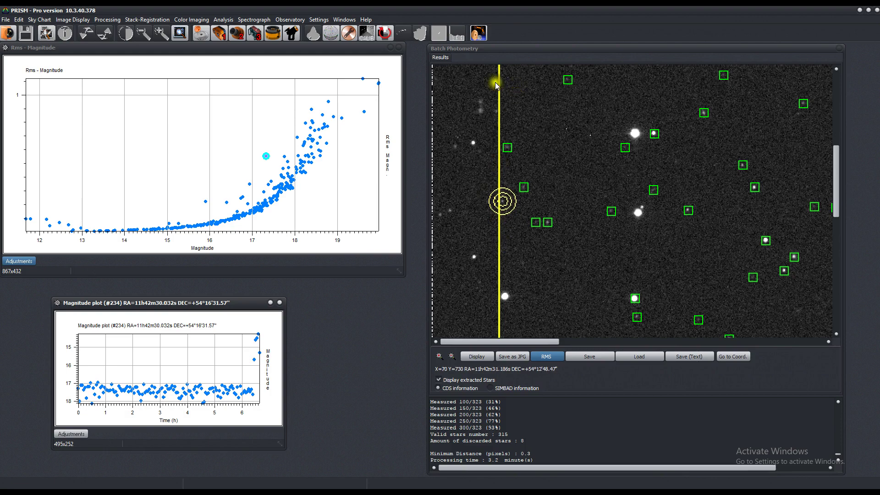
Step: Recheck the light curves of outlier stars #162 and #234, closing each afterwards
{"action": "left_click", "coordinate": [280, 303]}
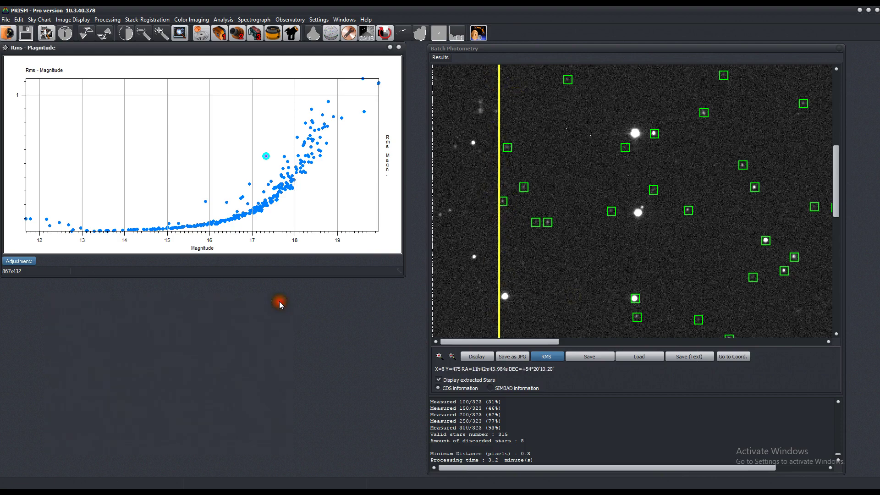
{"action": "left_click", "coordinate": [204, 201]}
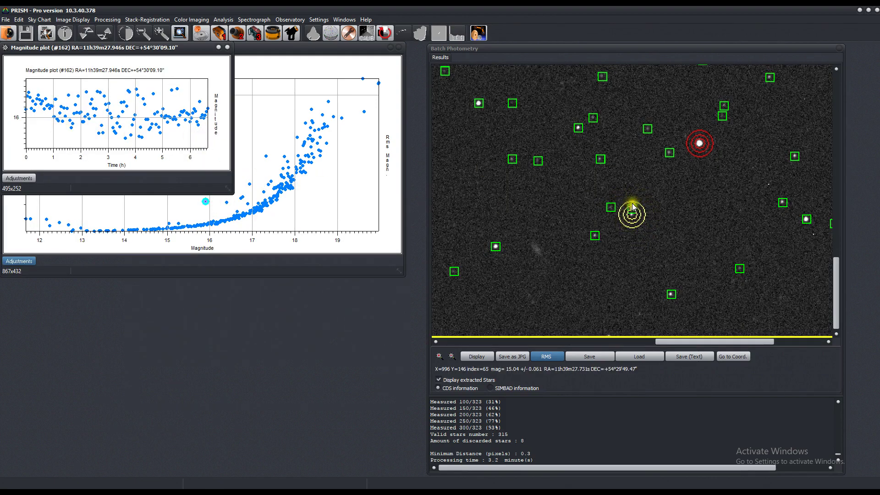
{"action": "left_click", "coordinate": [227, 47]}
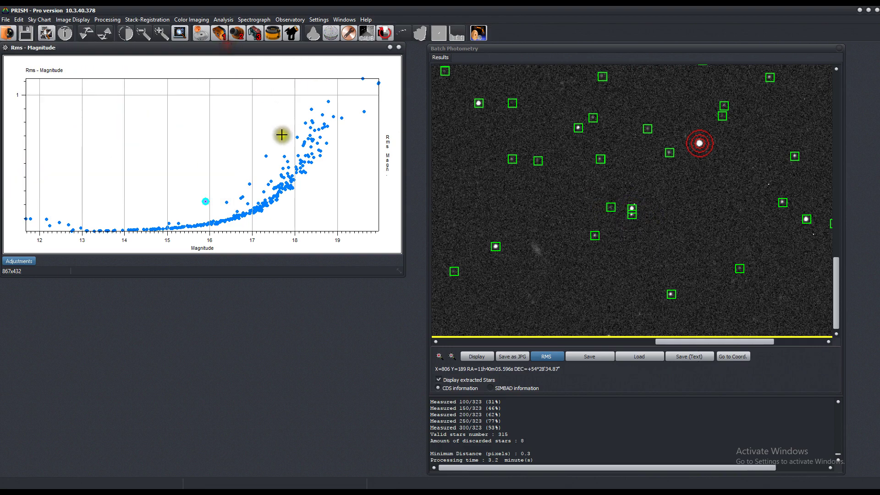
{"action": "left_click", "coordinate": [266, 156]}
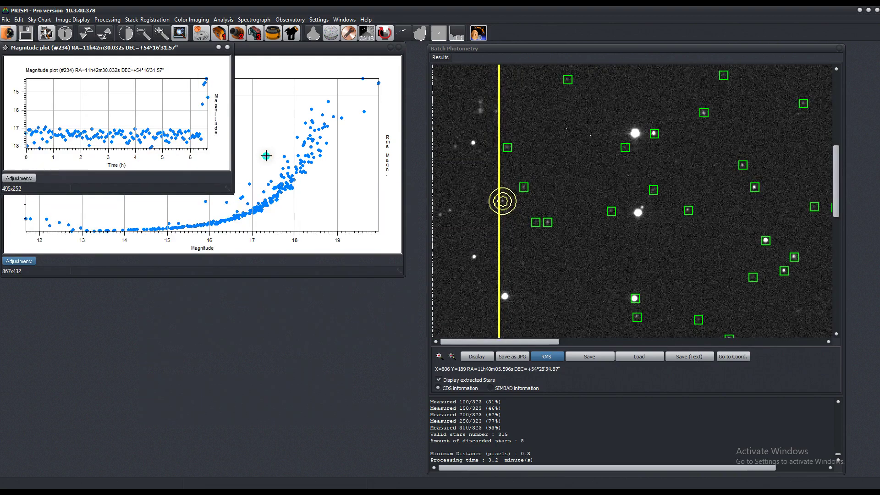
{"action": "left_click", "coordinate": [229, 46]}
Step: Inspect faint star #294's enlarged light curve, then close it and the RMS plot
{"action": "left_click", "coordinate": [364, 111]}
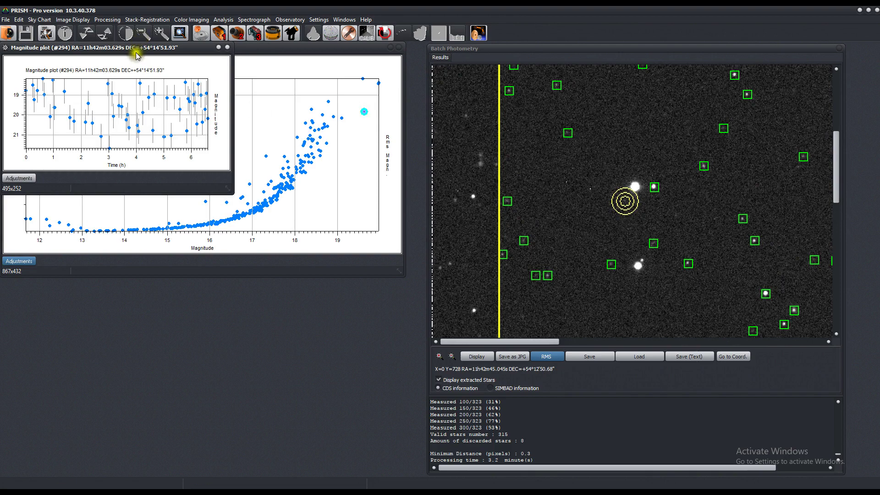
{"action": "left_click_drag", "start_coordinate": [137, 52], "coordinate": [167, 278]}
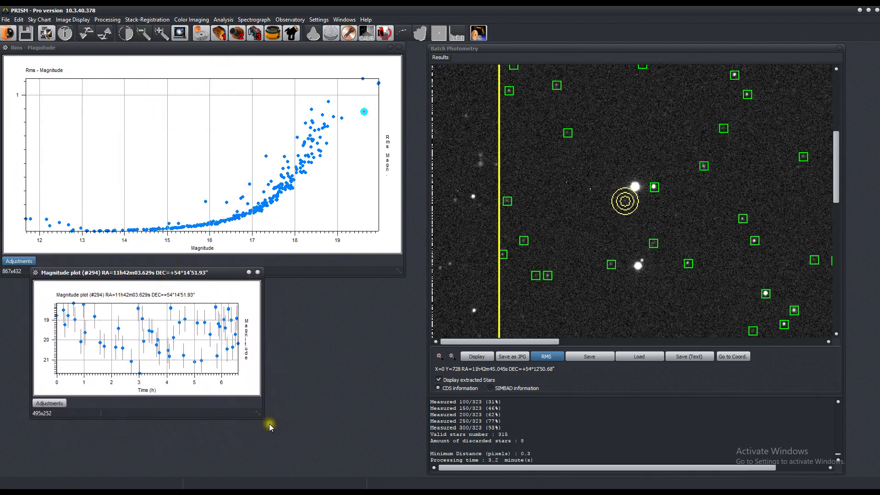
{"action": "left_click_drag", "start_coordinate": [263, 420], "coordinate": [406, 476]}
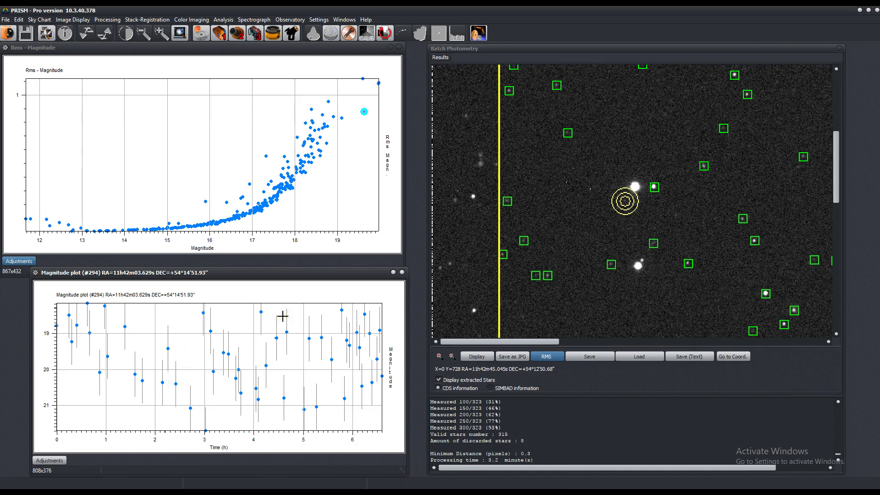
{"action": "left_click", "coordinate": [402, 272]}
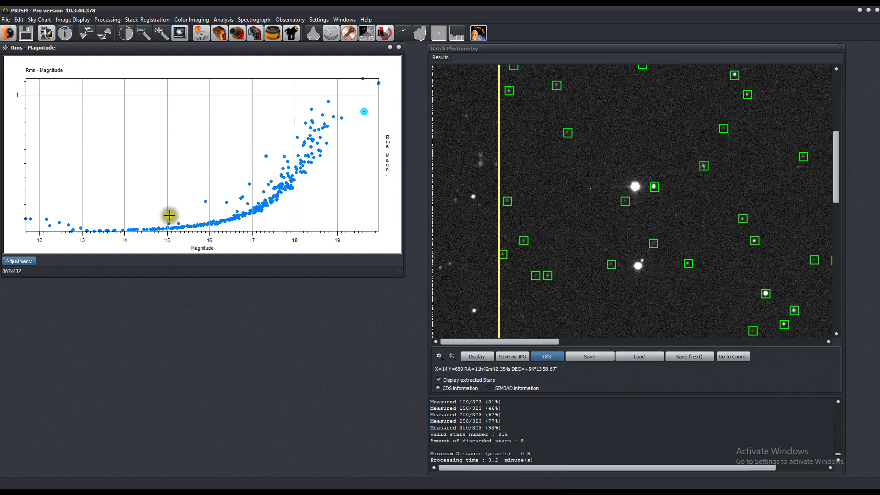
{"action": "left_click", "coordinate": [399, 48]}
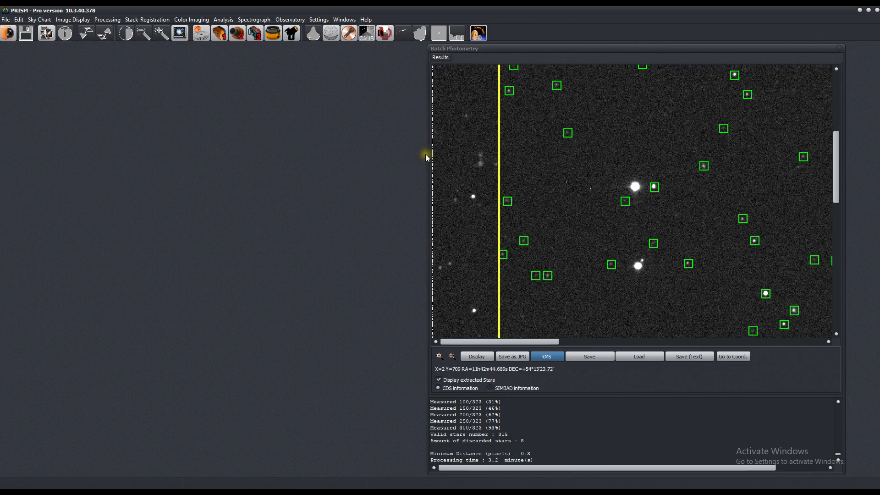
Step: Widen the Batch Photometry results window, shift it left, and zoom out to the whole star field
{"action": "left_click_drag", "start_coordinate": [426, 155], "coordinate": [197, 134]}
{"action": "left_click_drag", "start_coordinate": [468, 47], "coordinate": [319, 52]}
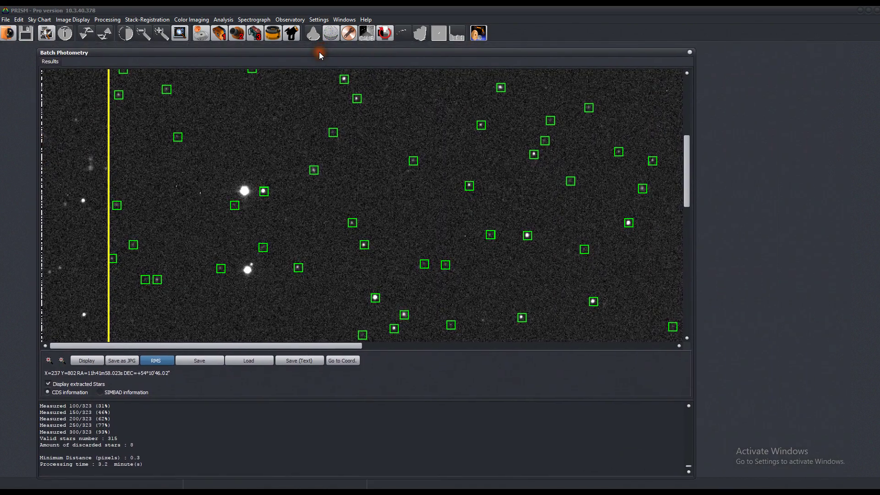
{"action": "left_click", "coordinate": [62, 361]}
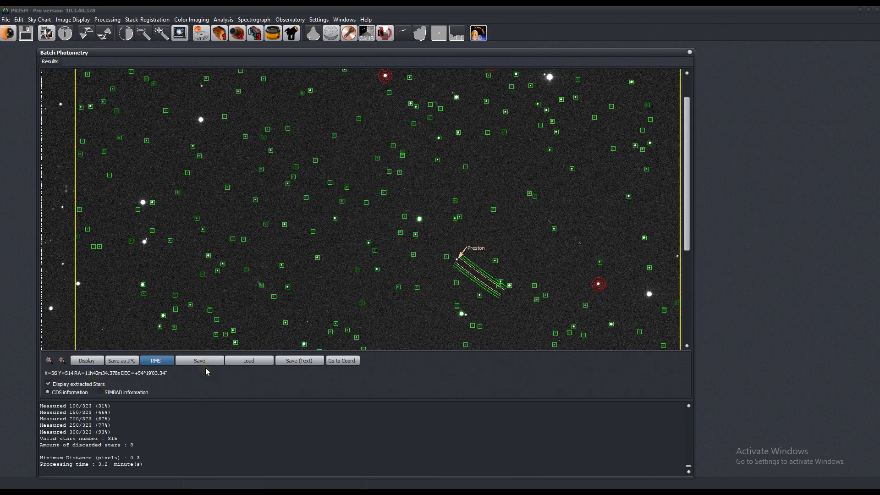
Step: Save the results as the PHOT file 'Preston' on the Desktop
{"action": "left_click", "coordinate": [306, 362]}
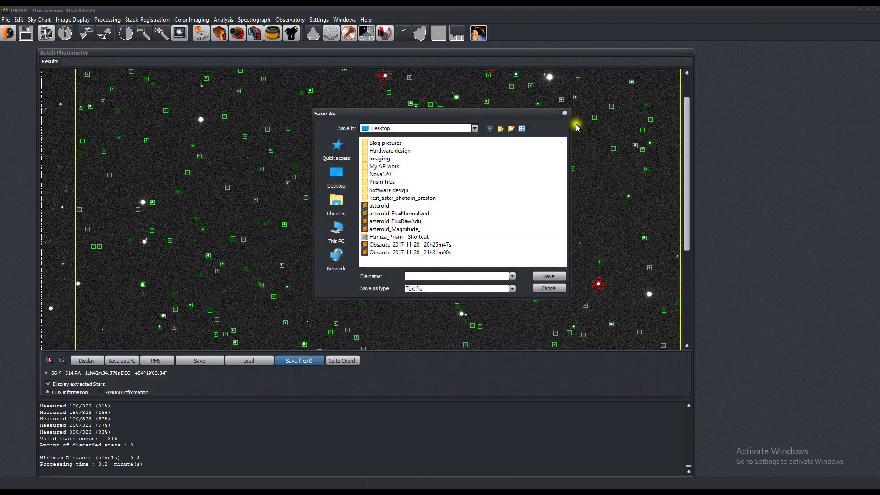
{"action": "left_click", "coordinate": [565, 113]}
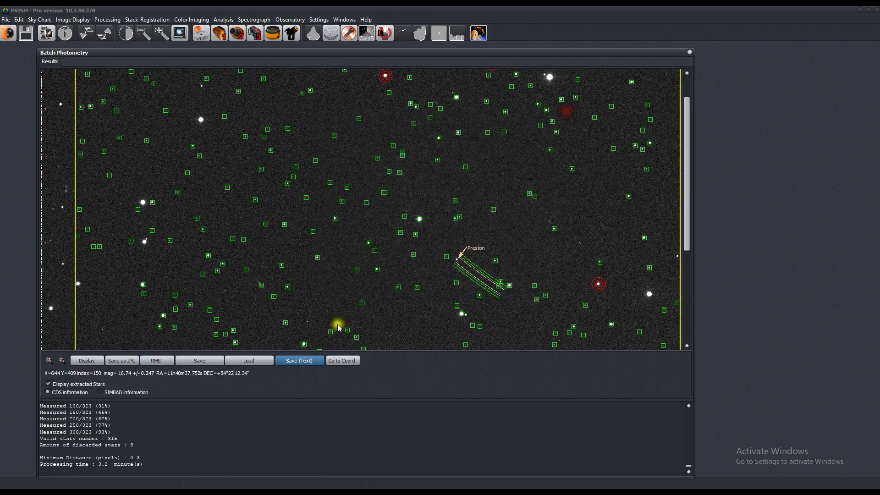
{"action": "left_click", "coordinate": [200, 361]}
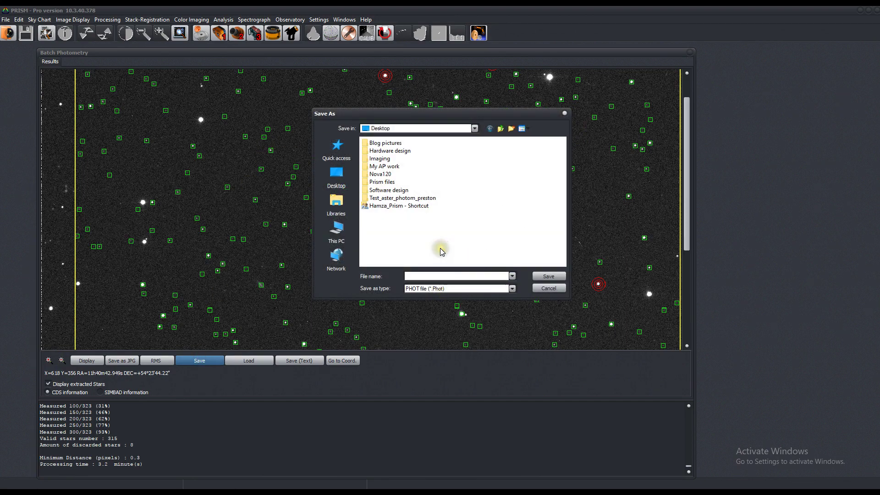
{"action": "left_click", "coordinate": [434, 277]}
{"action": "type", "text": "Preston"}
{"action": "left_click", "coordinate": [549, 276]}
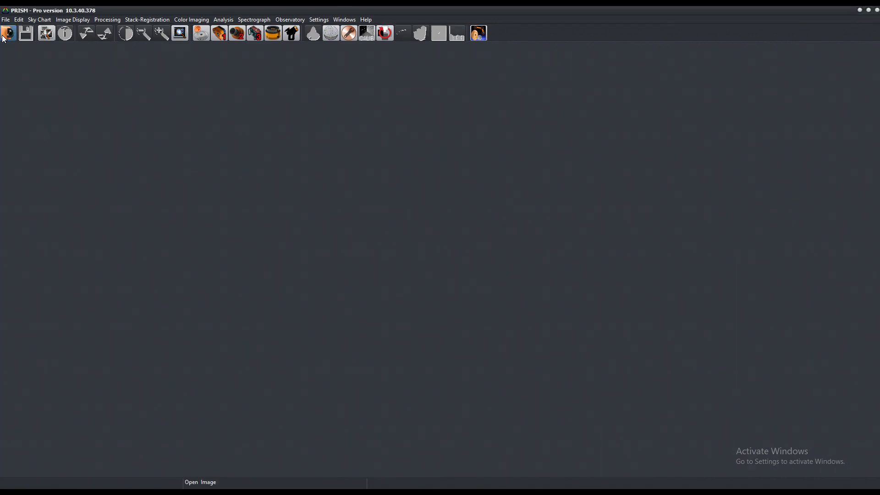